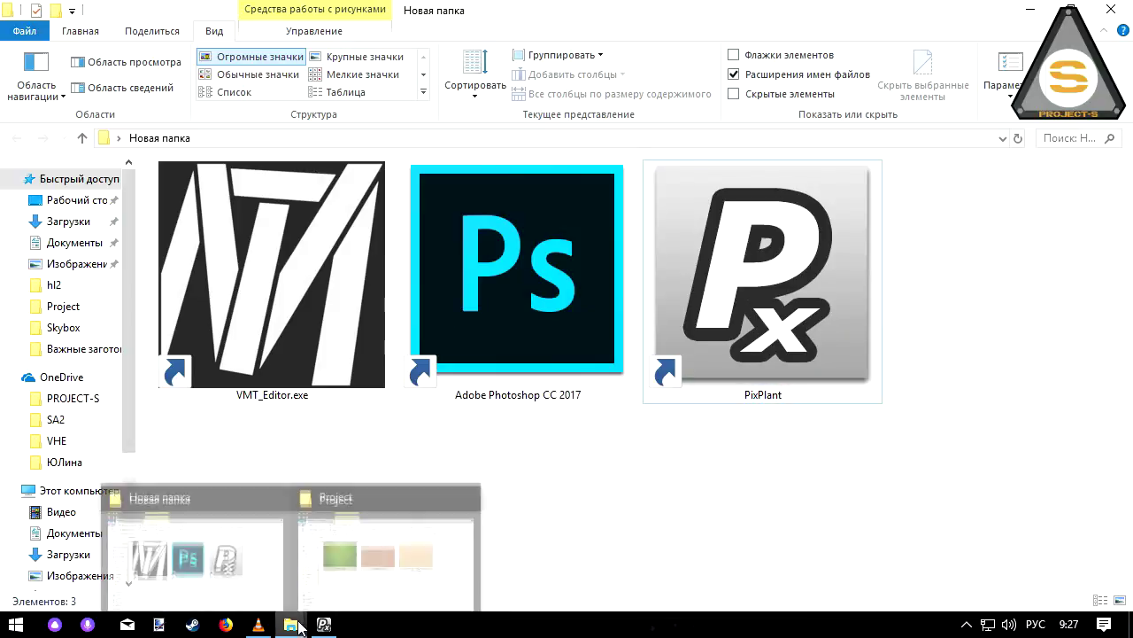
Show the grass, brick and wallpaper photos in the Project folder, then bring PixPlant forward
{"action": "left_click", "coordinate": [374, 591]}
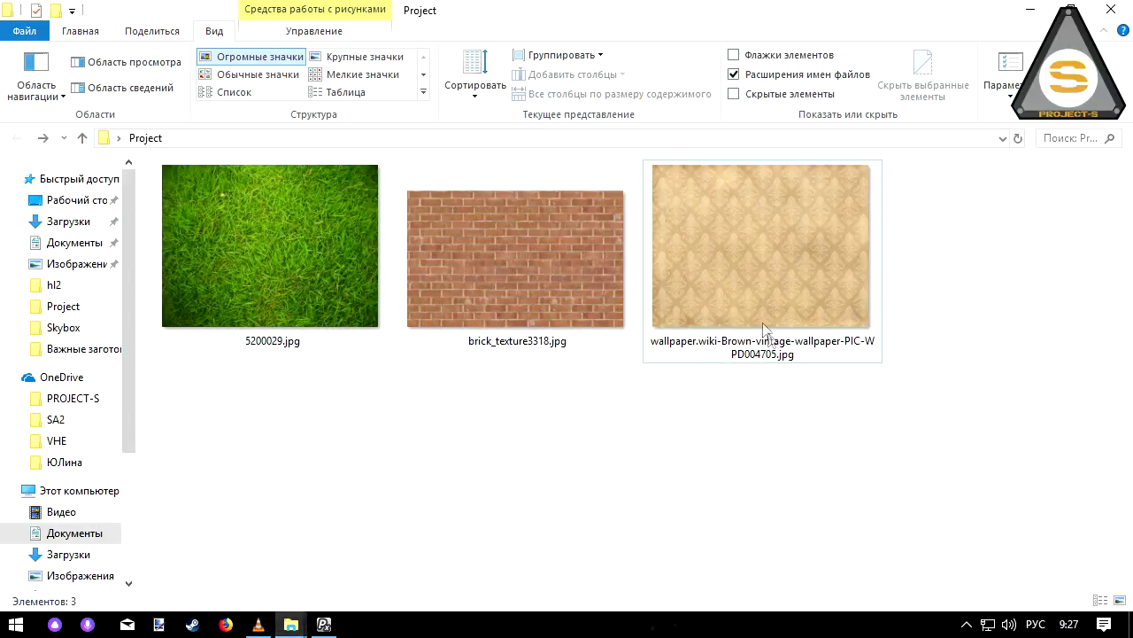
{"action": "left_click", "coordinate": [324, 625]}
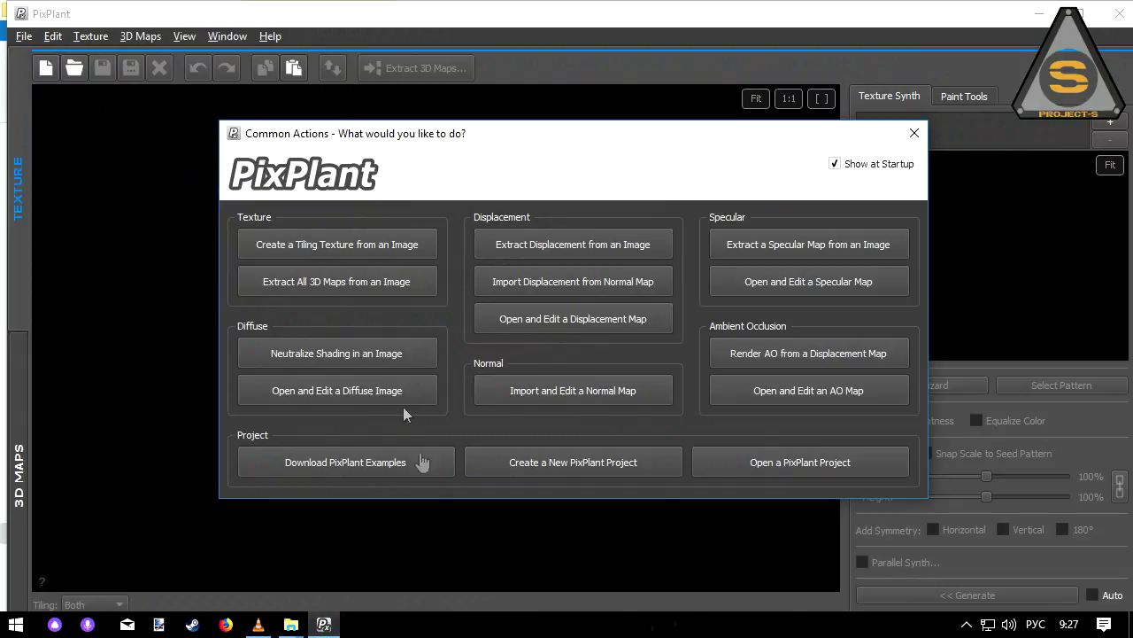
Create a new 1024×1024 tiling texture seeded with the grass photo 5200029.jpg
{"action": "left_click", "coordinate": [363, 253]}
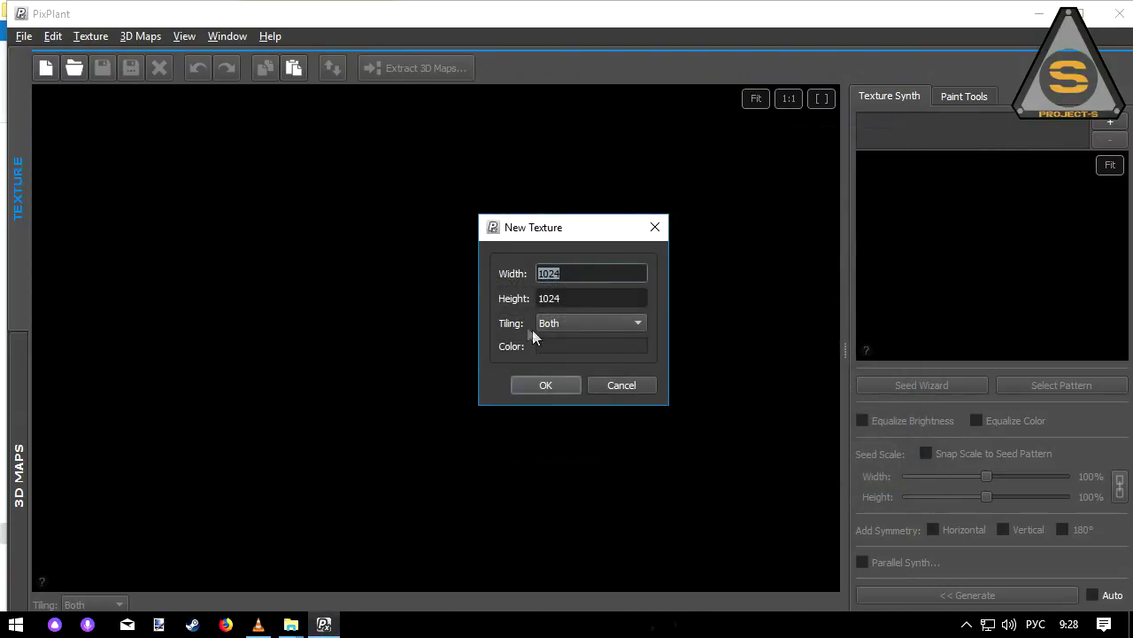
{"action": "left_click", "coordinate": [568, 382]}
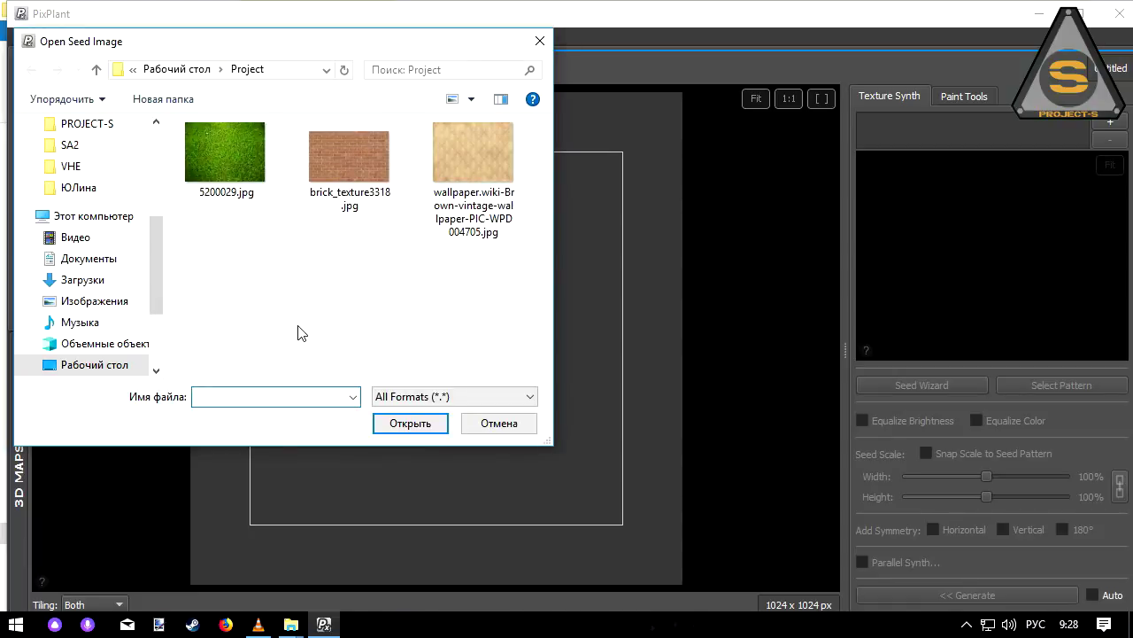
{"action": "left_click", "coordinate": [248, 173]}
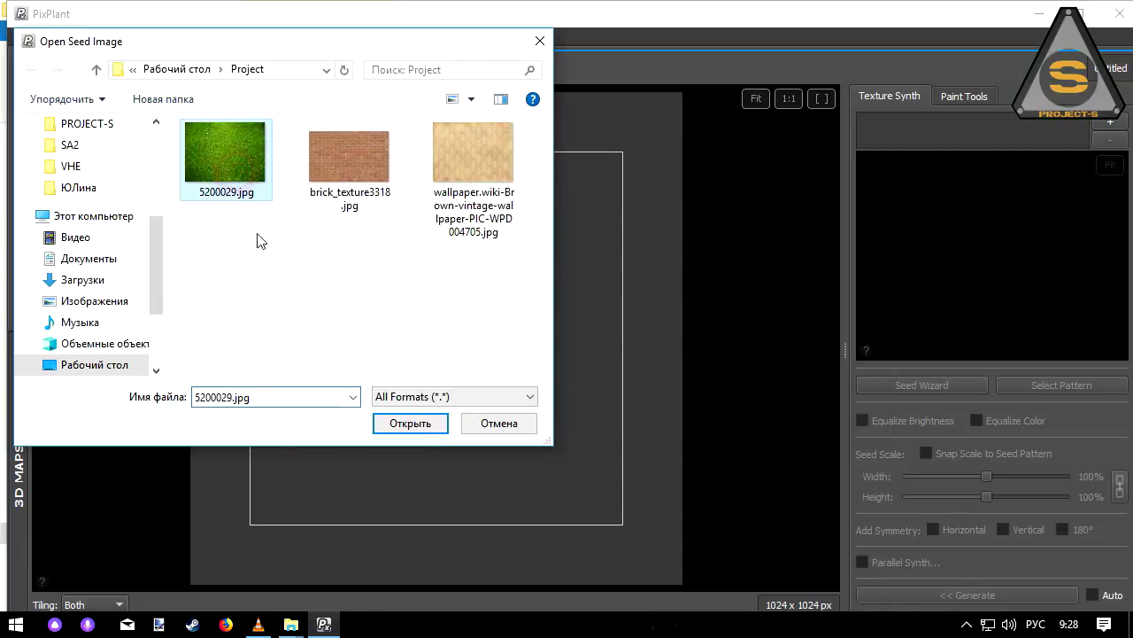
{"action": "left_click", "coordinate": [410, 424]}
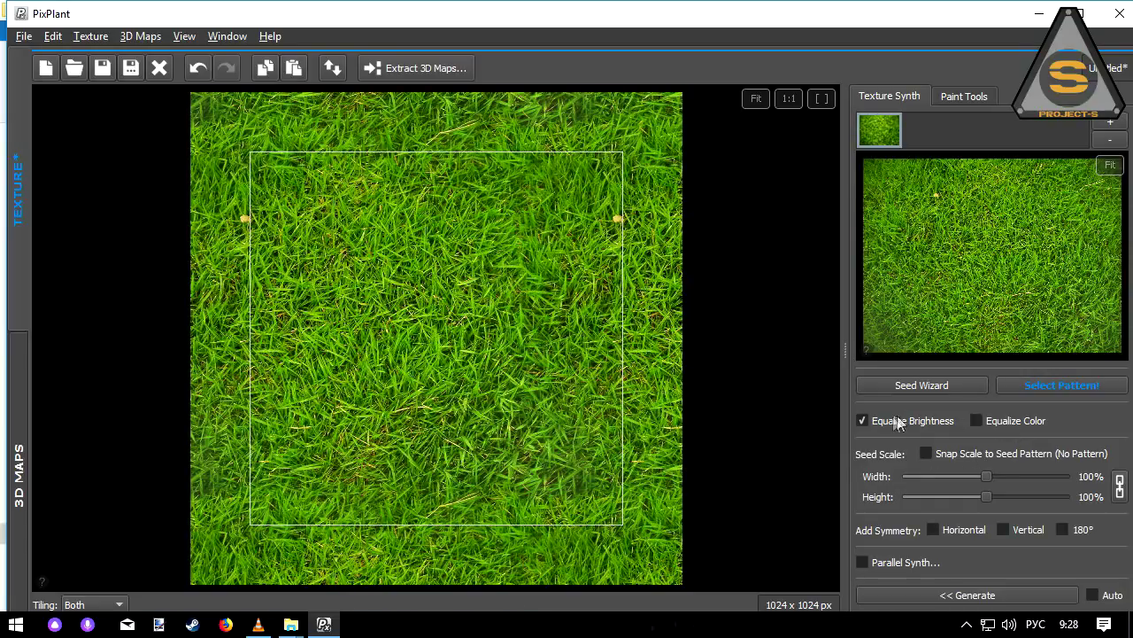
Generate a colour-equalized grass texture, fit a 102%×118% seed pattern grid, and mark the lower band
{"action": "left_click", "coordinate": [1015, 422]}
{"action": "left_click", "coordinate": [955, 593]}
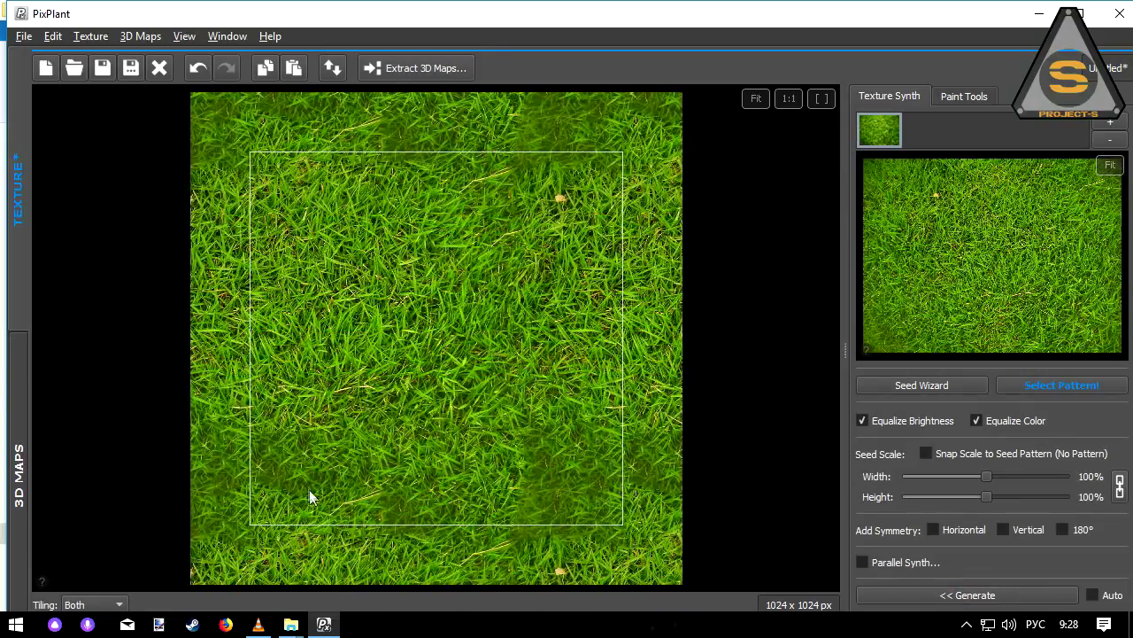
{"action": "left_click", "coordinate": [1112, 383]}
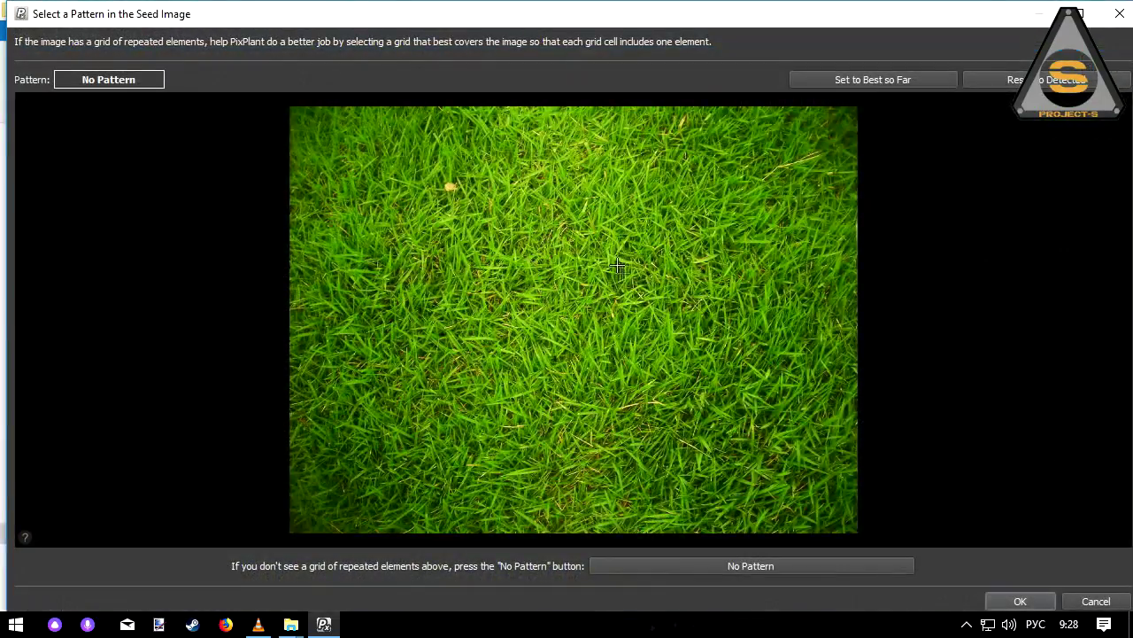
{"action": "mouse_move", "coordinate": [504, 211]}
{"action": "left_mouse_down"}
{"action": "mouse_move", "coordinate": [704, 354]}
{"action": "mouse_move", "coordinate": [708, 389]}
{"action": "left_mouse_up"}
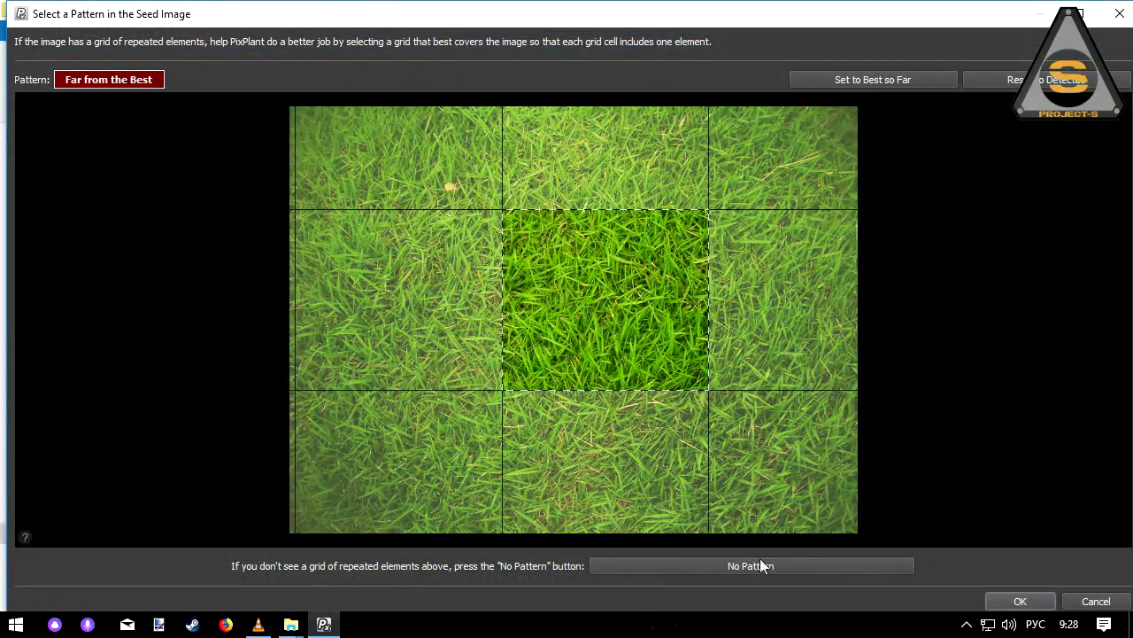
{"action": "left_click", "coordinate": [1019, 603]}
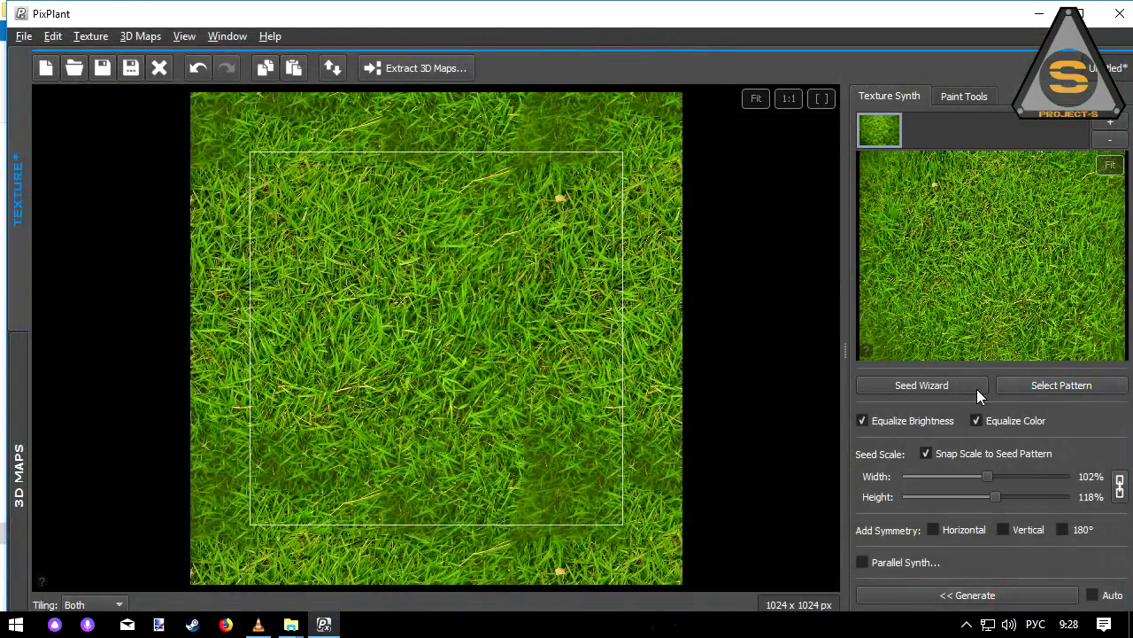
{"action": "mouse_move", "coordinate": [242, 405]}
{"action": "left_mouse_down"}
{"action": "mouse_move", "coordinate": [711, 562]}
{"action": "mouse_move", "coordinate": [797, 611]}
{"action": "left_mouse_up"}
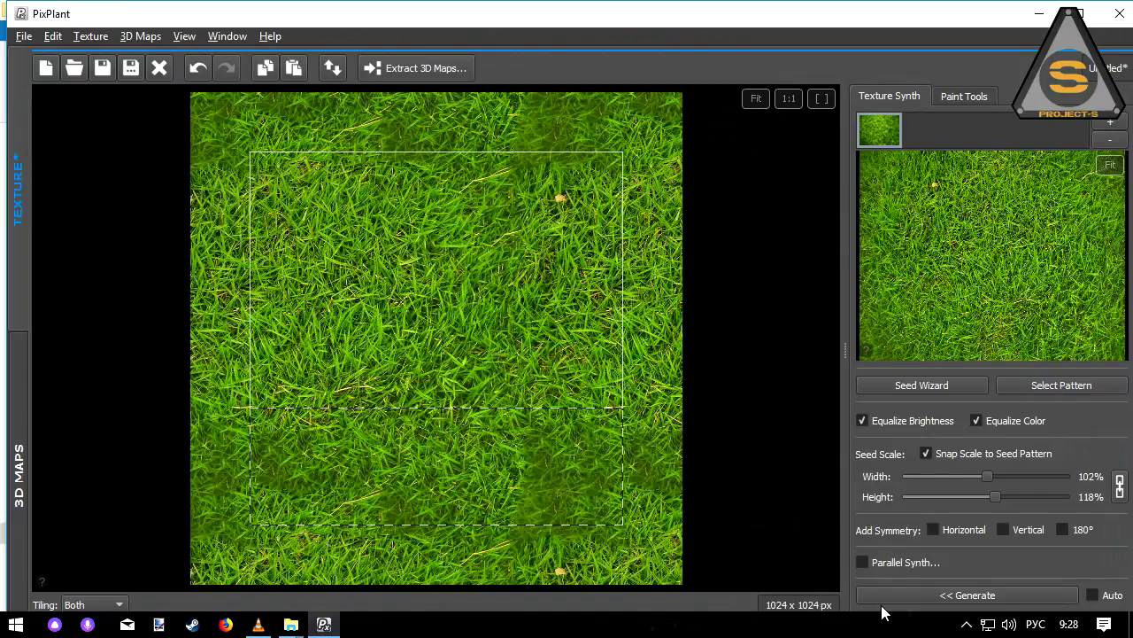
Regenerate the marked grass band, save the texture as a JPG, and switch to 3D Maps
{"action": "left_click", "coordinate": [952, 597]}
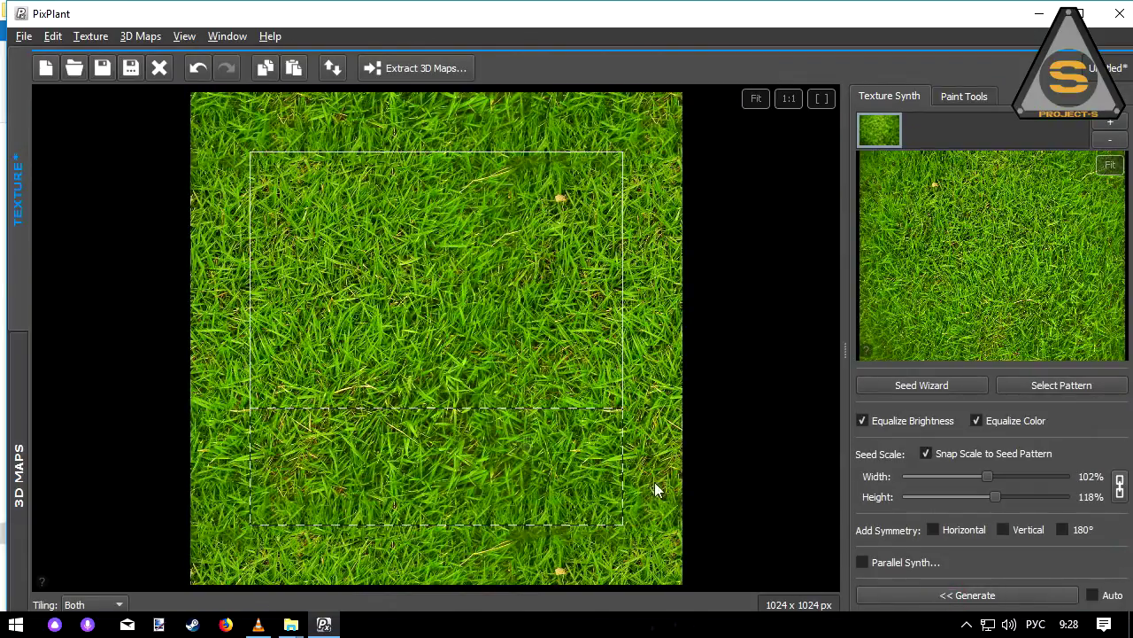
{"action": "left_click", "coordinate": [567, 384]}
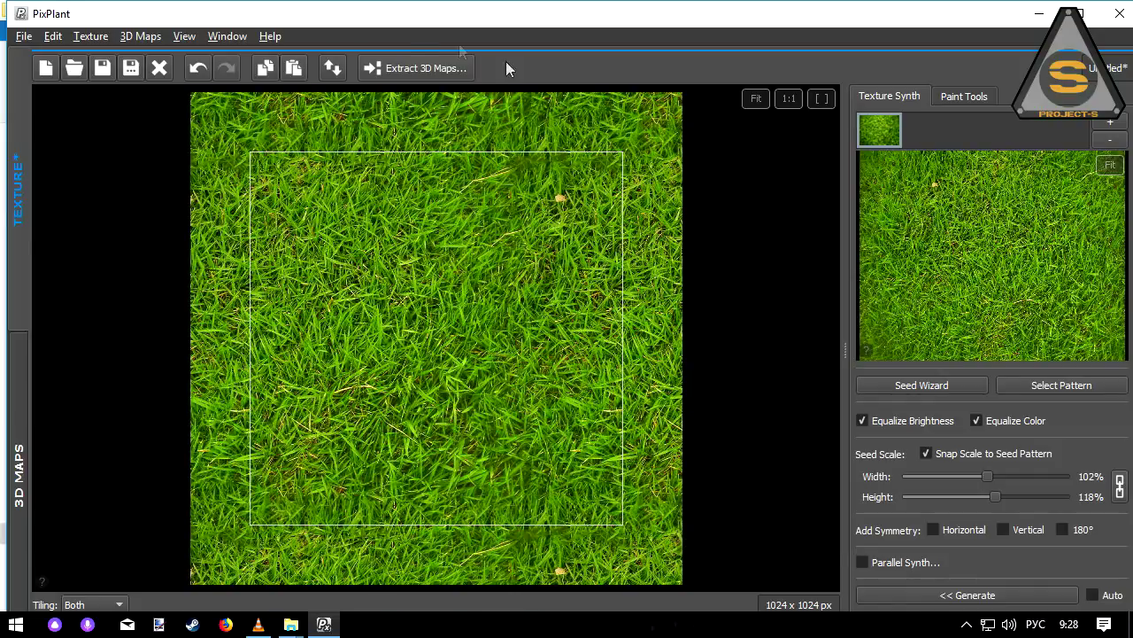
{"action": "left_click", "coordinate": [131, 68]}
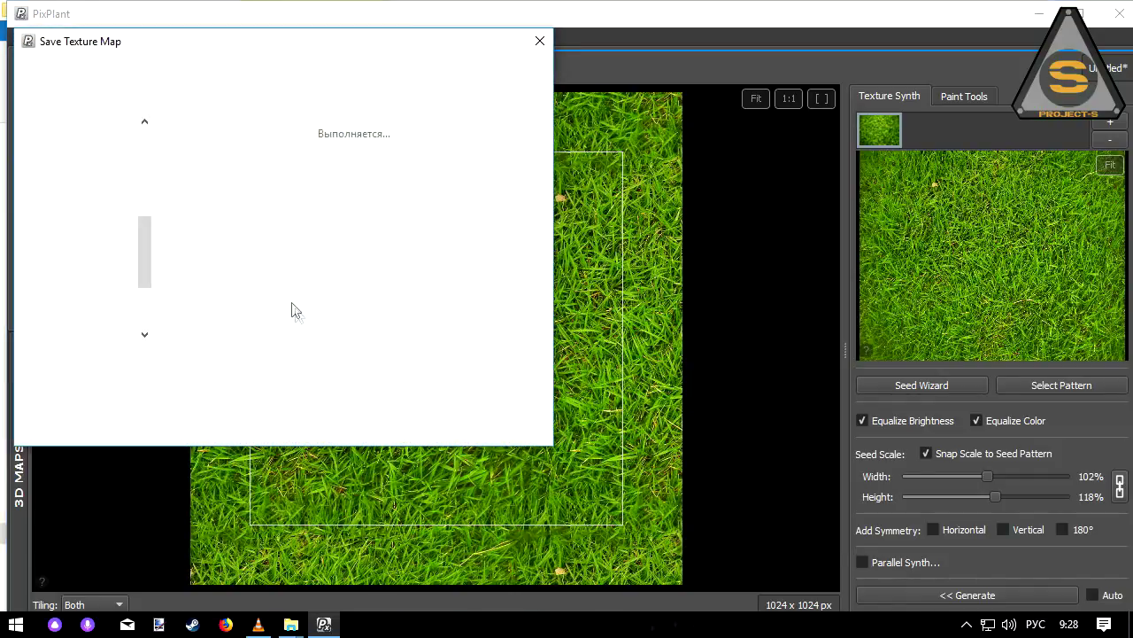
{"action": "left_click", "coordinate": [403, 424]}
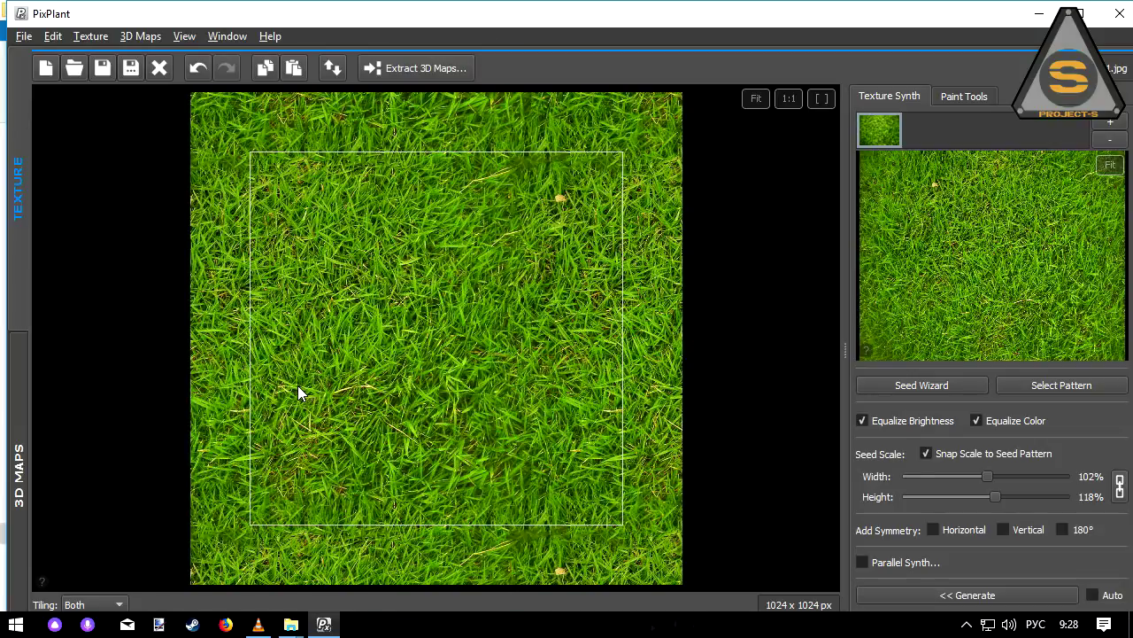
{"action": "left_click", "coordinate": [19, 476]}
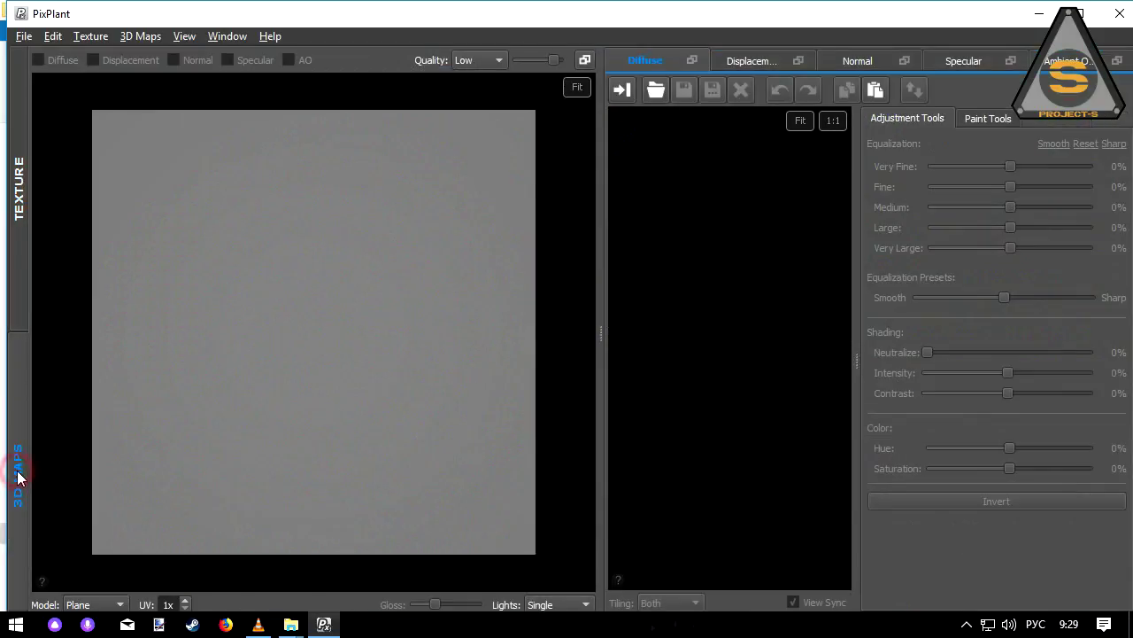
Preview the original grass photo 5200029.jpg on a 2x-tiled plane and orbit it
{"action": "left_click", "coordinate": [104, 602]}
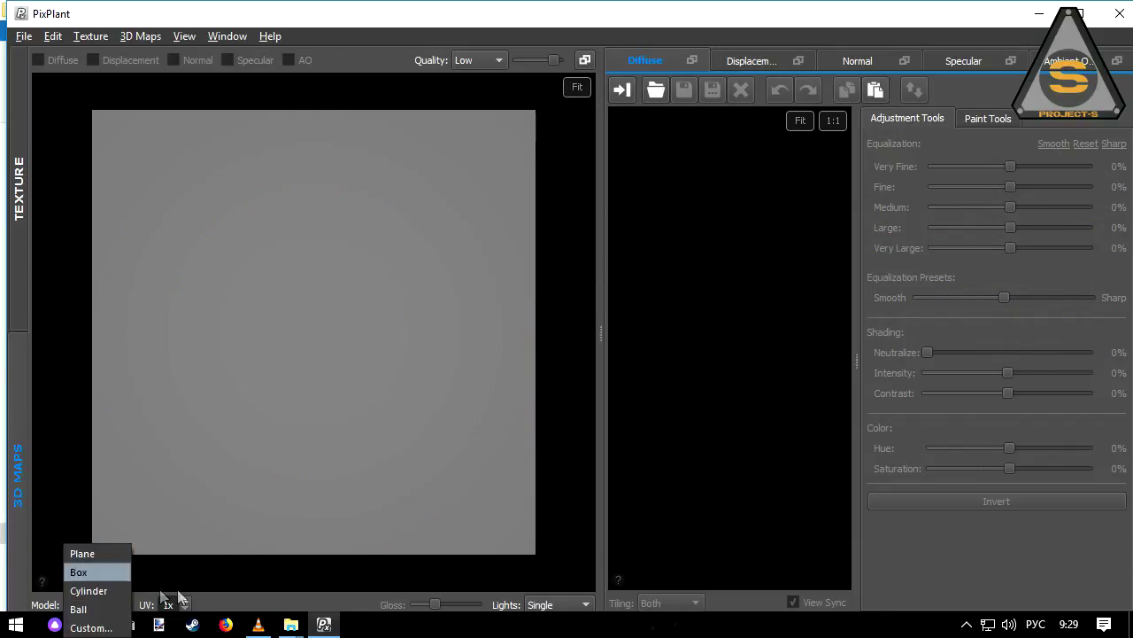
{"action": "left_click", "coordinate": [235, 599]}
{"action": "left_click", "coordinate": [186, 601]}
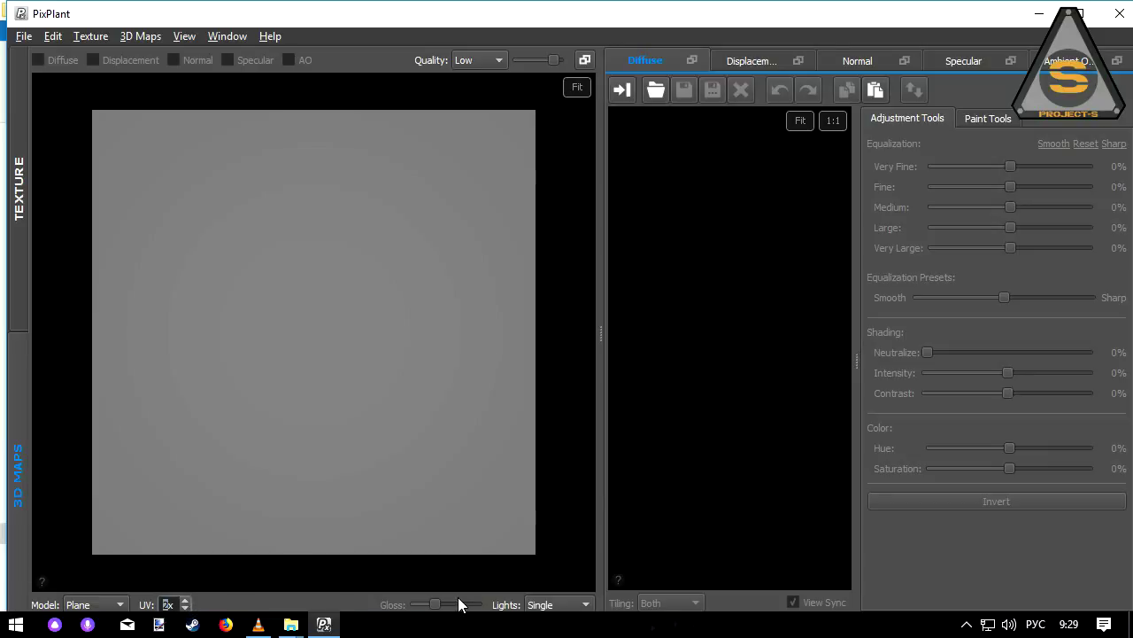
{"action": "left_click", "coordinate": [657, 89]}
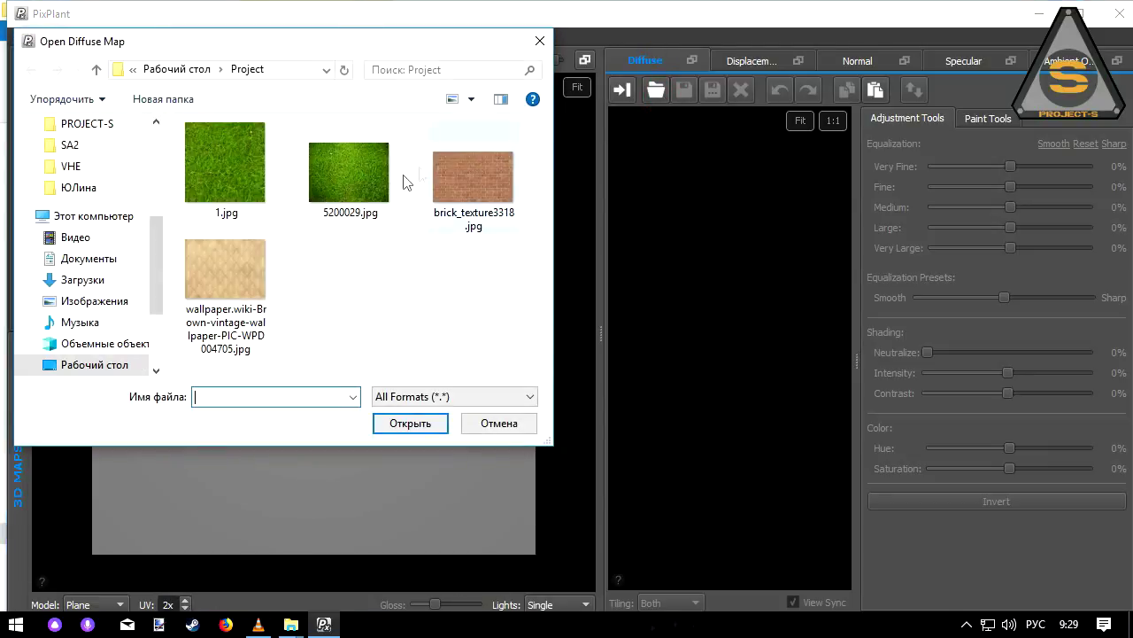
{"action": "left_click", "coordinate": [373, 189]}
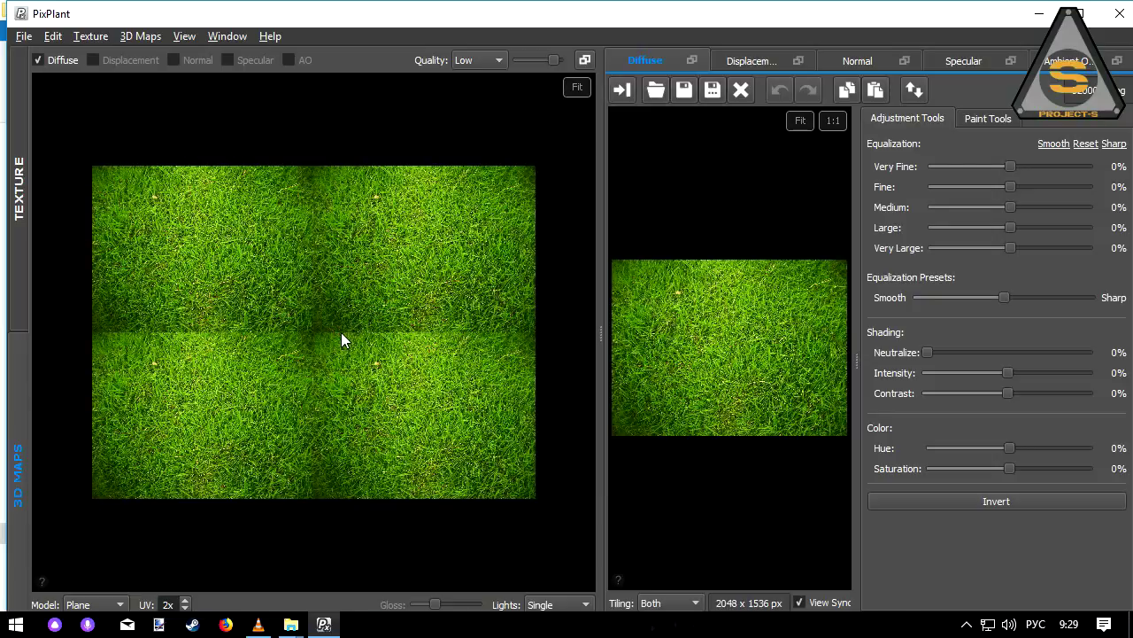
{"action": "left_click_drag", "start_coordinate": [341, 332], "coordinate": [366, 325]}
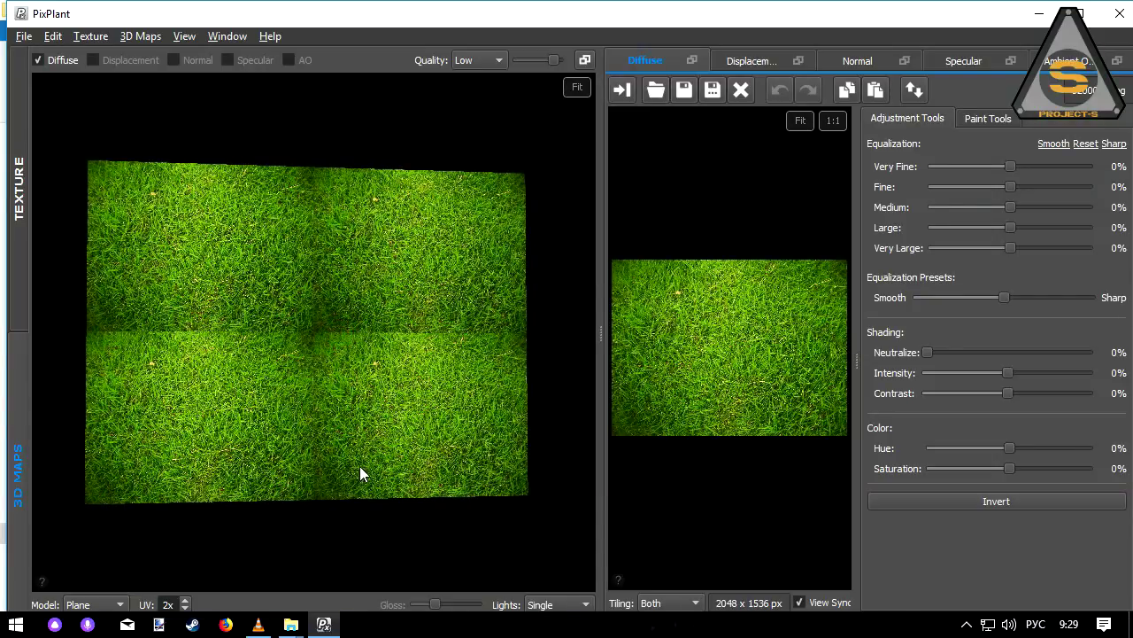
{"action": "mouse_move", "coordinate": [477, 419]}
{"action": "left_mouse_down"}
{"action": "mouse_move", "coordinate": [357, 448]}
{"action": "mouse_move", "coordinate": [455, 423]}
{"action": "mouse_move", "coordinate": [323, 234]}
{"action": "left_mouse_up"}
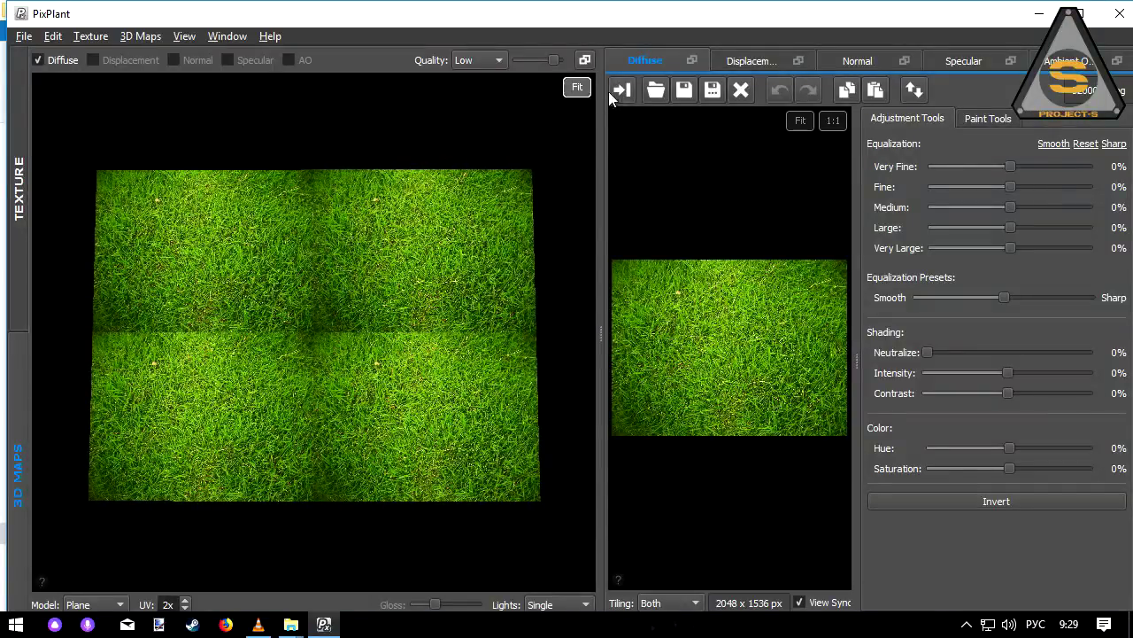
Swap the diffuse map to the seamless 1.jpg and orbit the plane to check tiling
{"action": "left_click", "coordinate": [659, 91]}
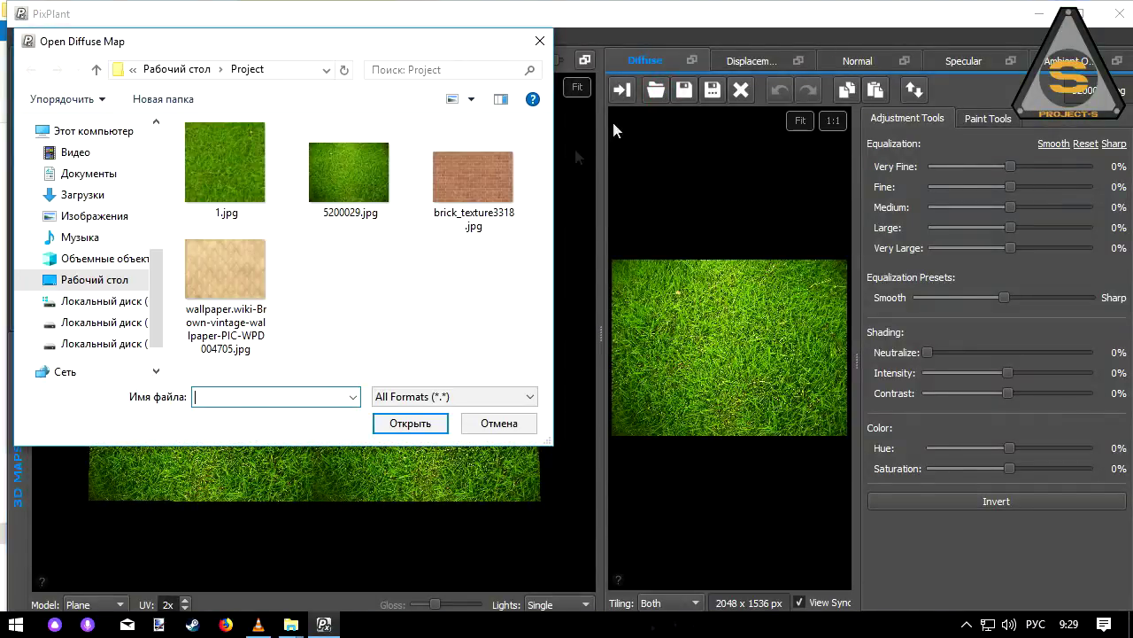
{"action": "left_click", "coordinate": [243, 190]}
{"action": "double_click", "coordinate": [244, 191]}
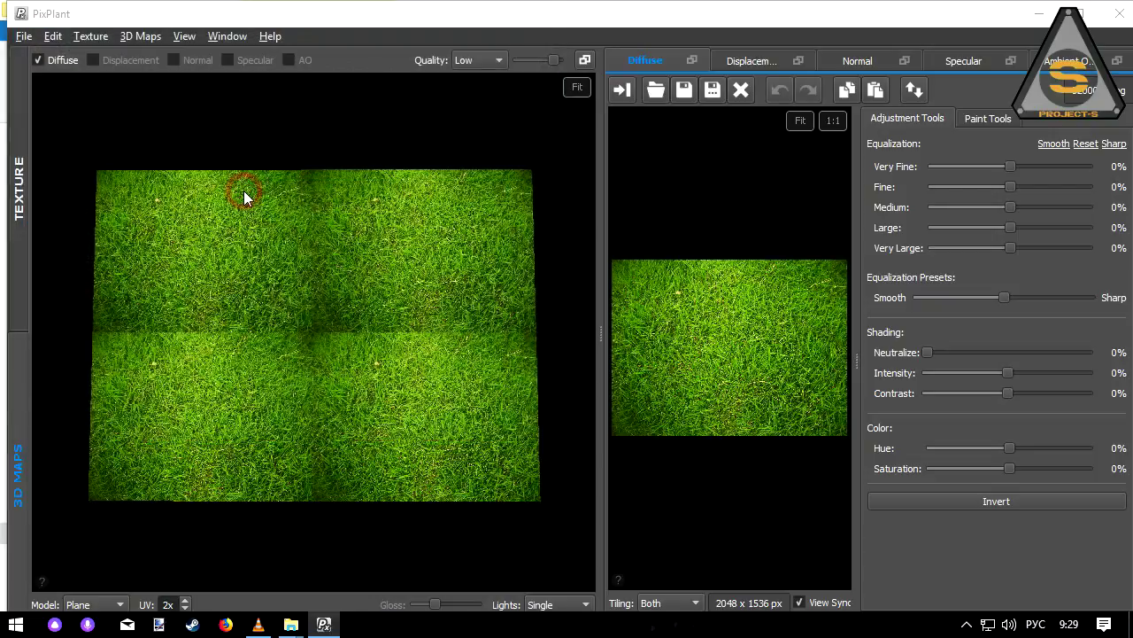
{"action": "mouse_move", "coordinate": [244, 190]}
{"action": "left_mouse_down"}
{"action": "mouse_move", "coordinate": [247, 271]}
{"action": "mouse_move", "coordinate": [371, 248]}
{"action": "mouse_move", "coordinate": [346, 274]}
{"action": "left_mouse_up"}
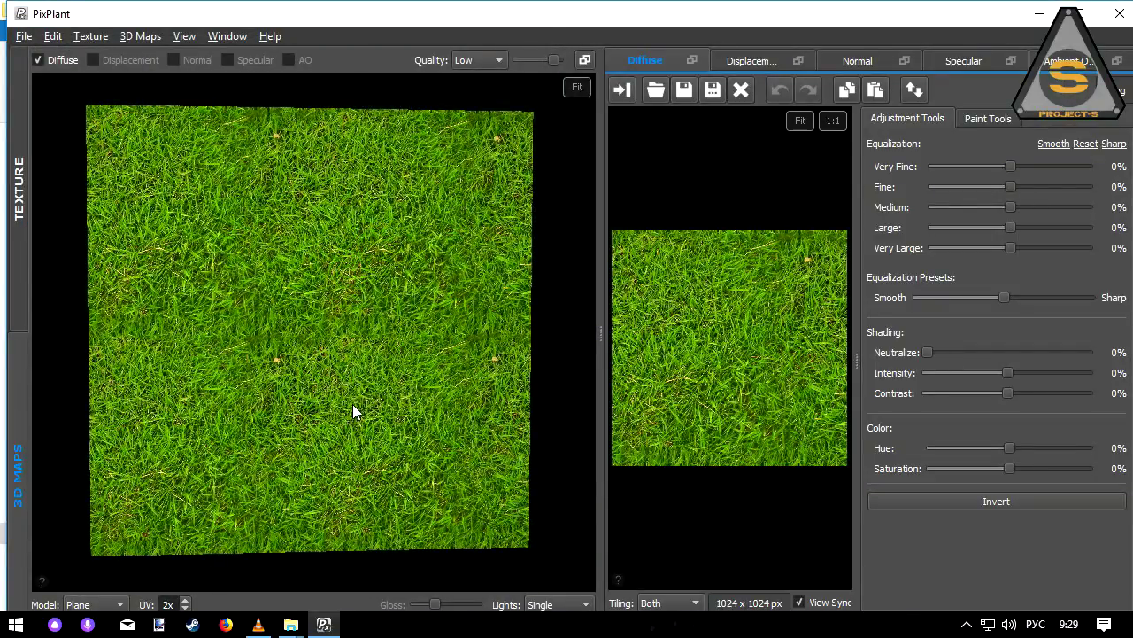
{"action": "mouse_move", "coordinate": [354, 404]}
{"action": "left_mouse_down"}
{"action": "mouse_move", "coordinate": [250, 407]}
{"action": "mouse_move", "coordinate": [354, 365]}
{"action": "mouse_move", "coordinate": [325, 382]}
{"action": "left_mouse_up"}
{"action": "scroll", "coordinate": [355, 372], "scroll_direction": "up", "scroll_amount": 3}
{"action": "scroll", "coordinate": [329, 377], "scroll_direction": "down", "scroll_amount": 2}
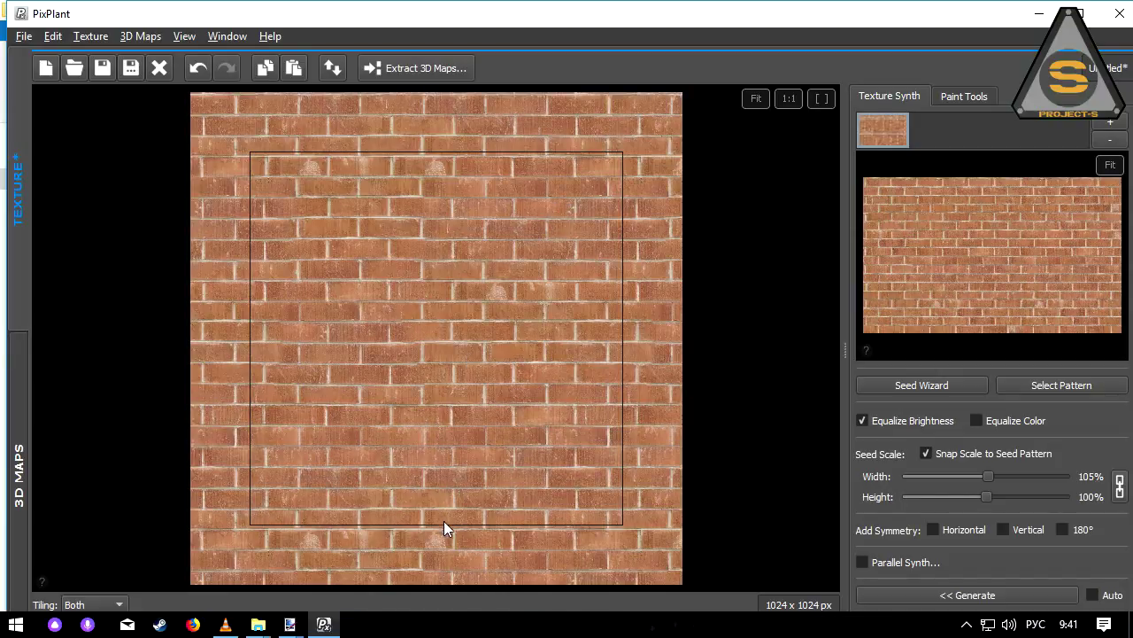
Turn on Equalize Color for the brick texture and switch to File Explorer
{"action": "left_click", "coordinate": [1026, 424]}
{"action": "key", "text": "alt+Tab"}
{"action": "key", "text": "alt+Tab"}
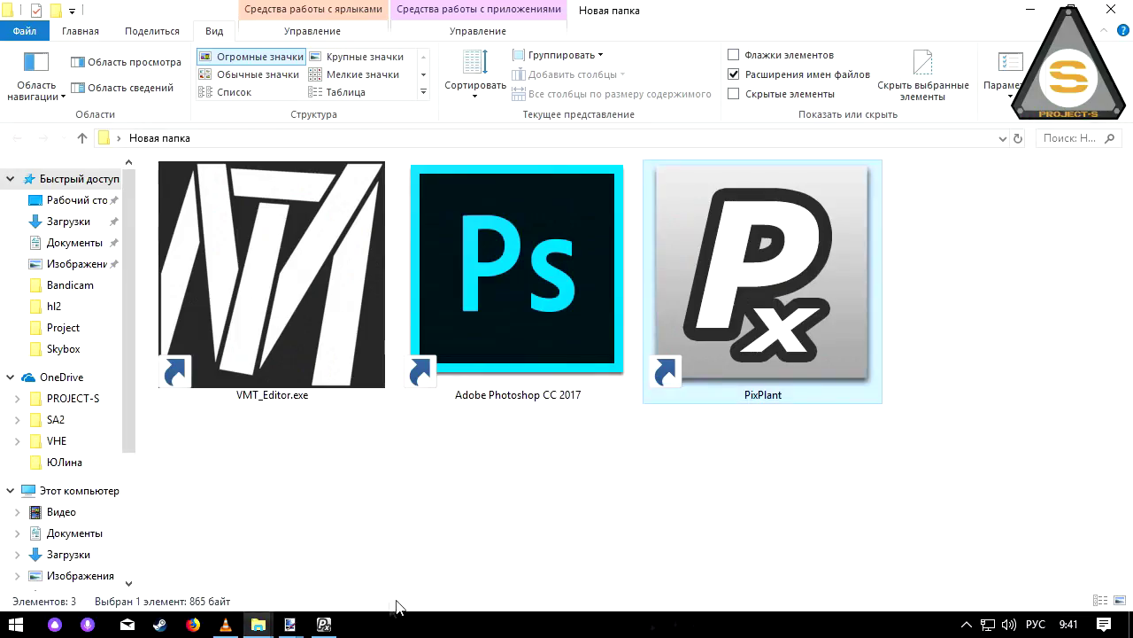
Compare the cut-out brick photo with the second brick image in paint.net, then return to PixPlant
{"action": "left_click", "coordinate": [280, 564]}
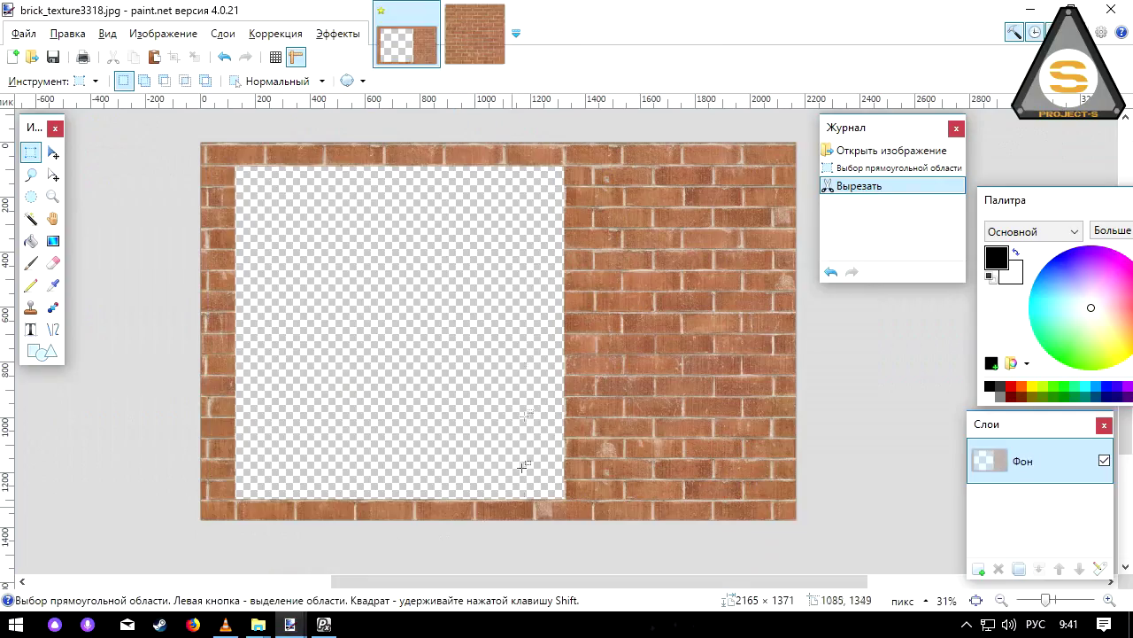
{"action": "left_click", "coordinate": [473, 40]}
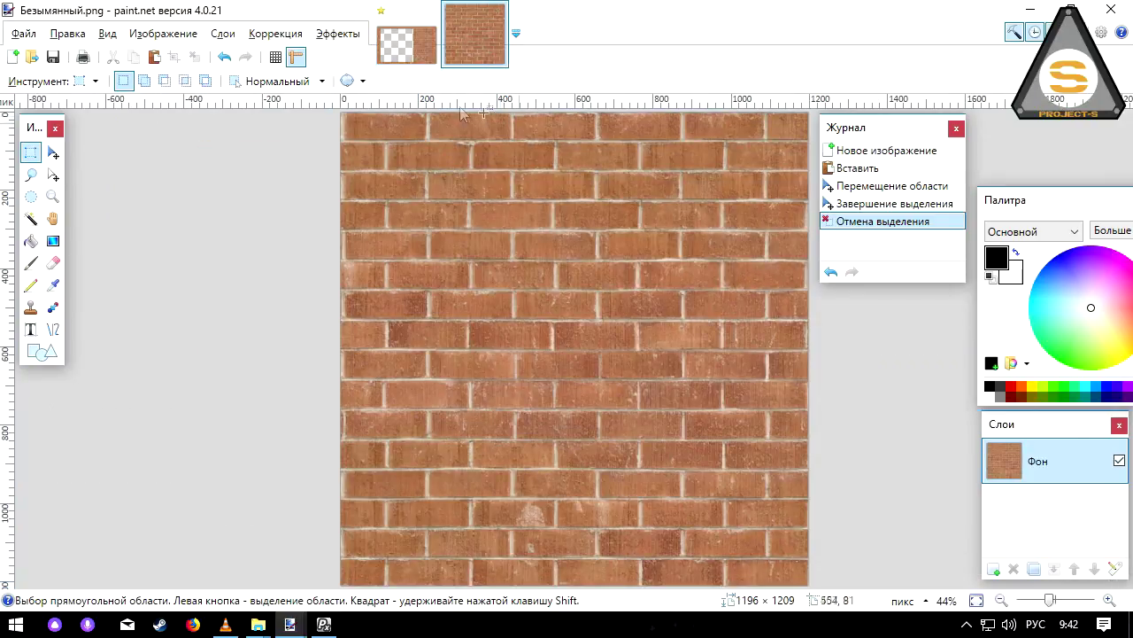
{"action": "left_click", "coordinate": [421, 55]}
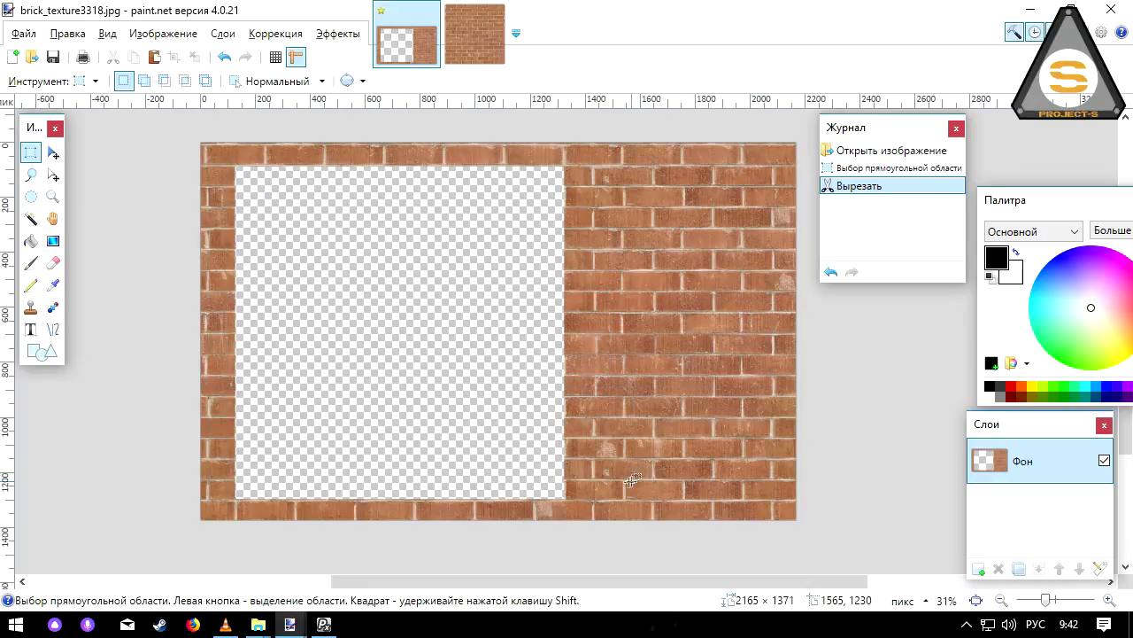
{"action": "left_click", "coordinate": [326, 625]}
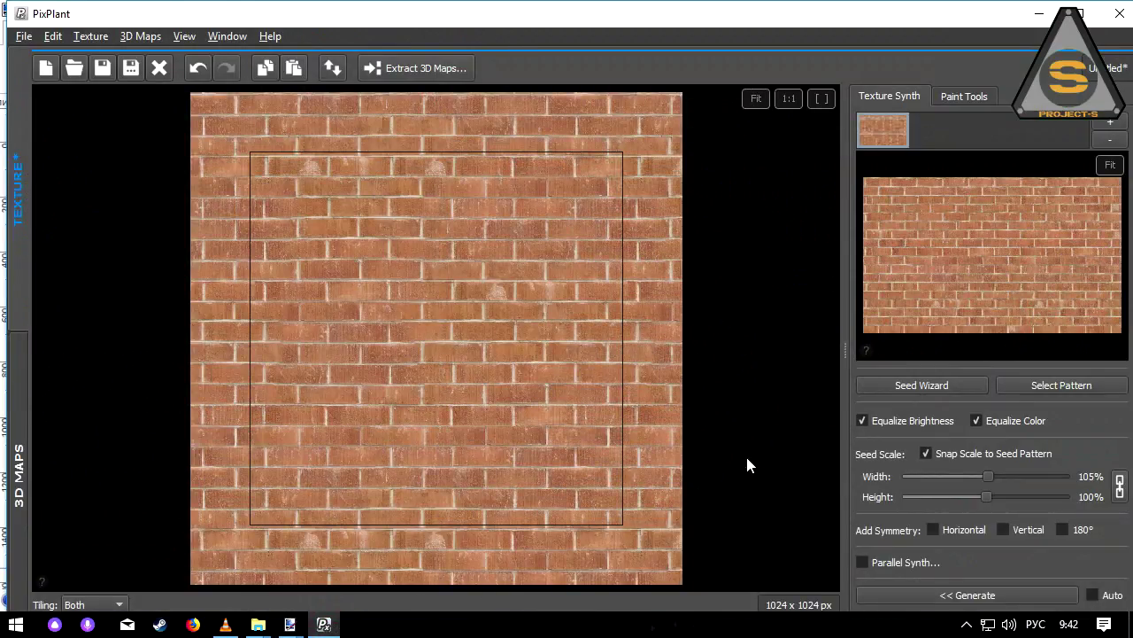
Synthesize a fresh seamless brick texture and bring up the Extract 3D Maps choices
{"action": "left_click", "coordinate": [999, 591]}
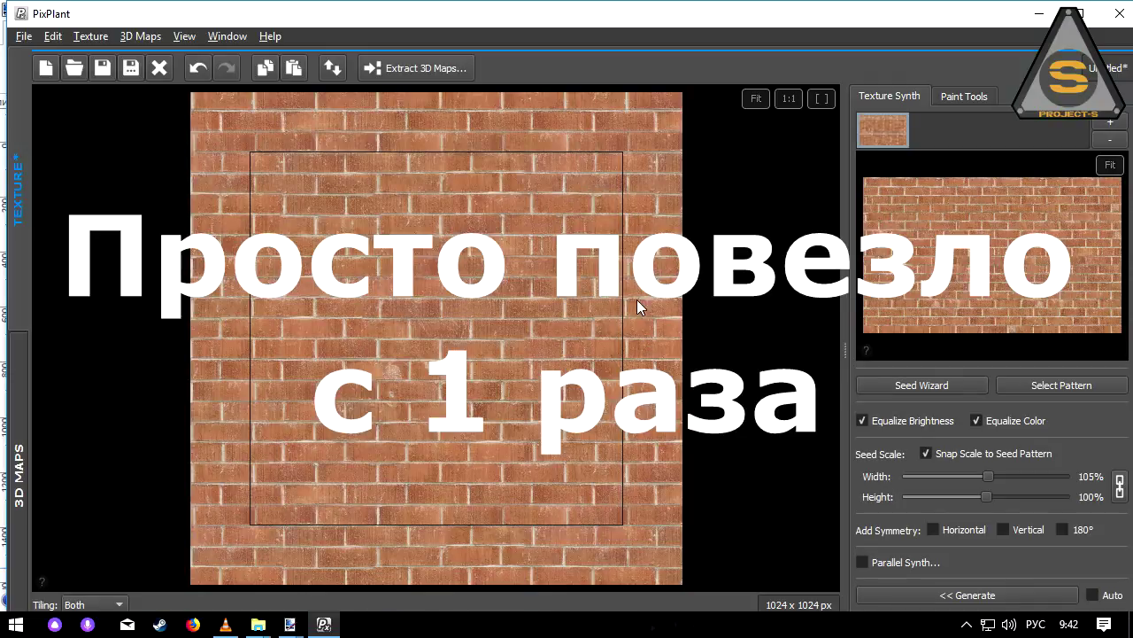
{"action": "left_click", "coordinate": [407, 68]}
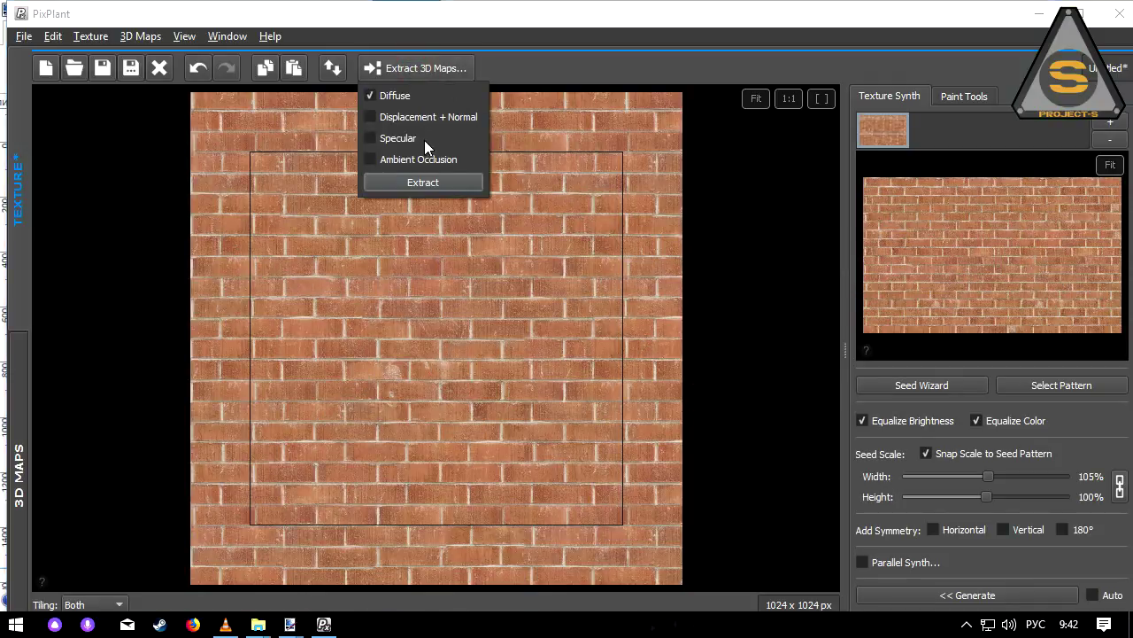
Extract the brick diffuse with +45% contrast and +14% intensity, preview it tiled, then start a new texture
{"action": "left_click", "coordinate": [428, 184]}
{"action": "mouse_move", "coordinate": [1012, 393]}
{"action": "left_mouse_down"}
{"action": "mouse_move", "coordinate": [1029, 393]}
{"action": "mouse_move", "coordinate": [975, 372]}
{"action": "left_mouse_up"}
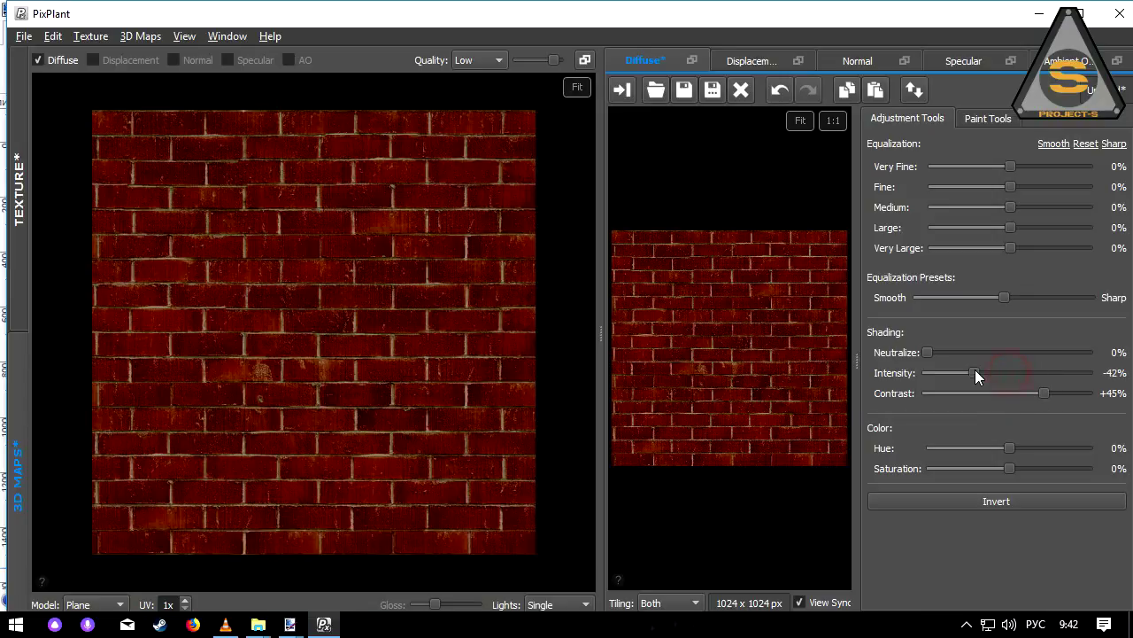
{"action": "left_click", "coordinate": [185, 601]}
{"action": "left_click_drag", "start_coordinate": [331, 398], "coordinate": [250, 410]}
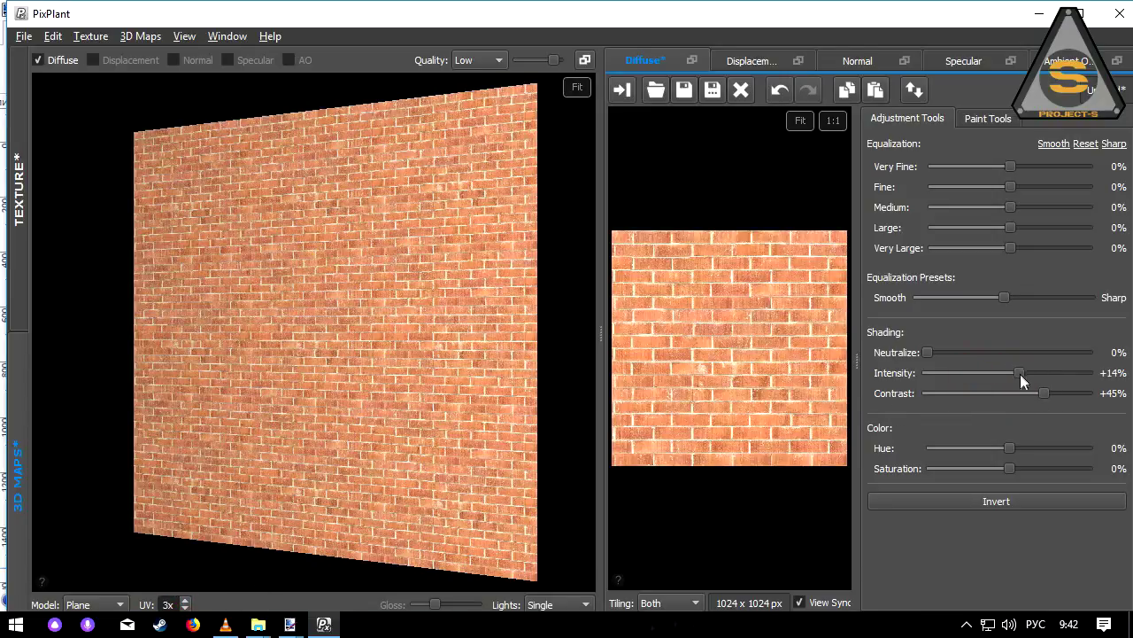
{"action": "mouse_move", "coordinate": [425, 377]}
{"action": "left_mouse_down"}
{"action": "mouse_move", "coordinate": [518, 350]}
{"action": "mouse_move", "coordinate": [506, 414]}
{"action": "left_mouse_up"}
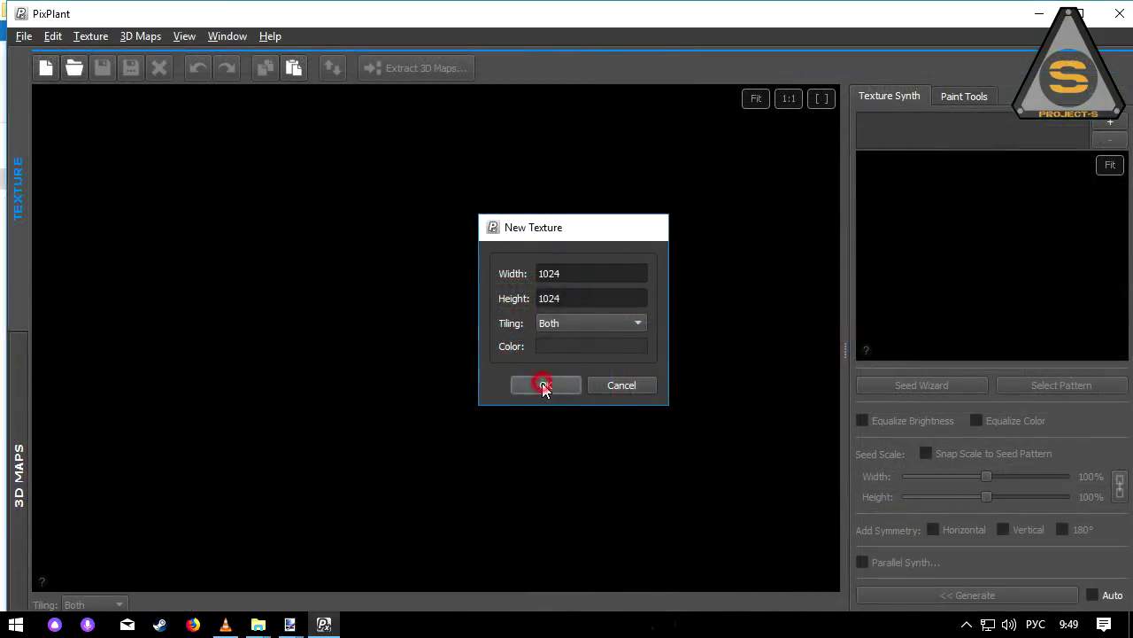
{"action": "left_click", "coordinate": [532, 385]}
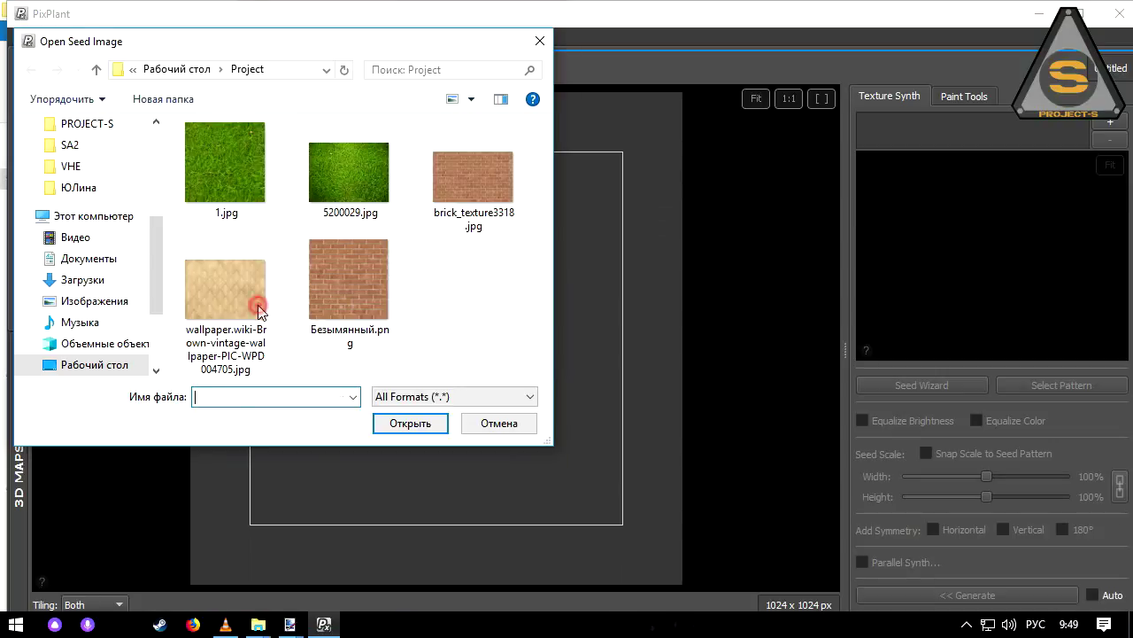
Load the beige damask wallpaper as the seed and confirm its repeating pattern grid
{"action": "double_click", "coordinate": [258, 310]}
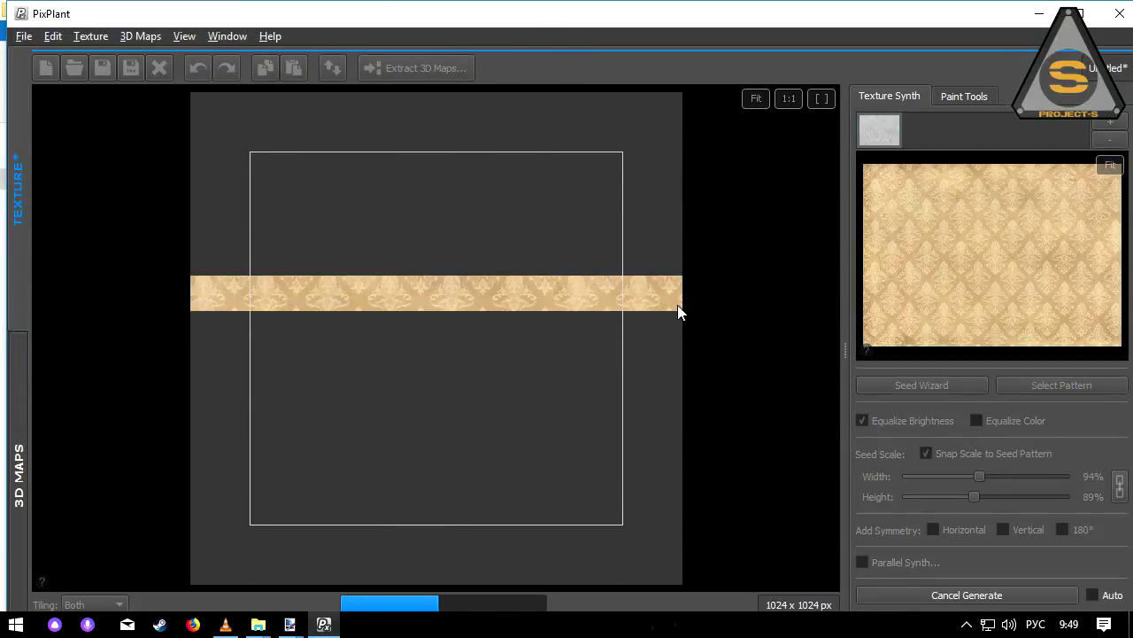
{"action": "left_click", "coordinate": [1060, 386]}
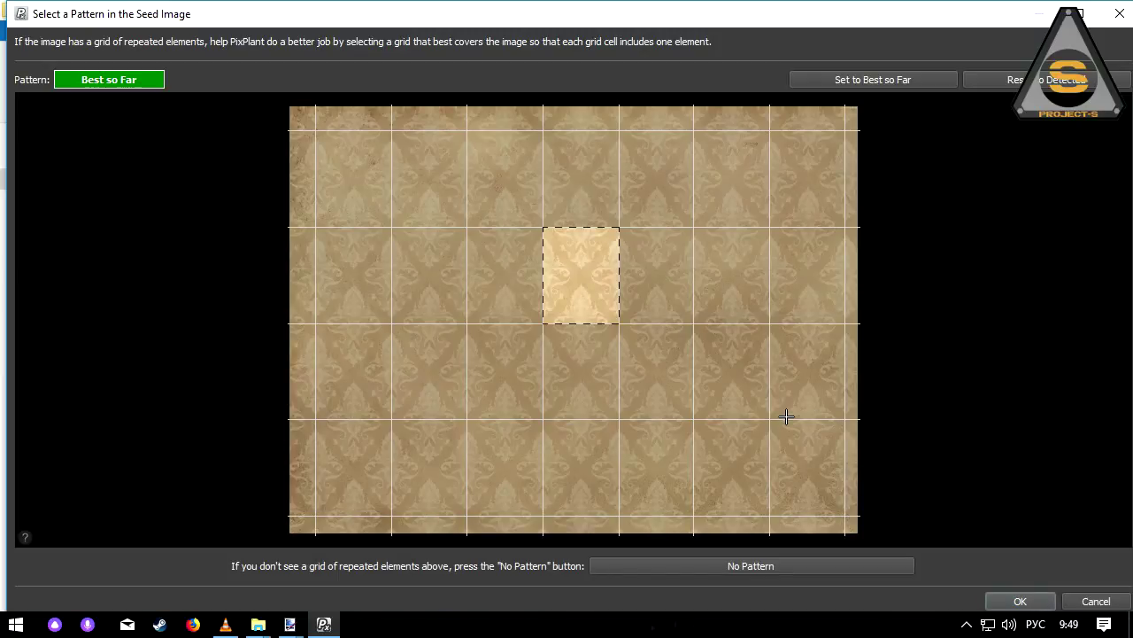
{"action": "left_click", "coordinate": [1018, 602]}
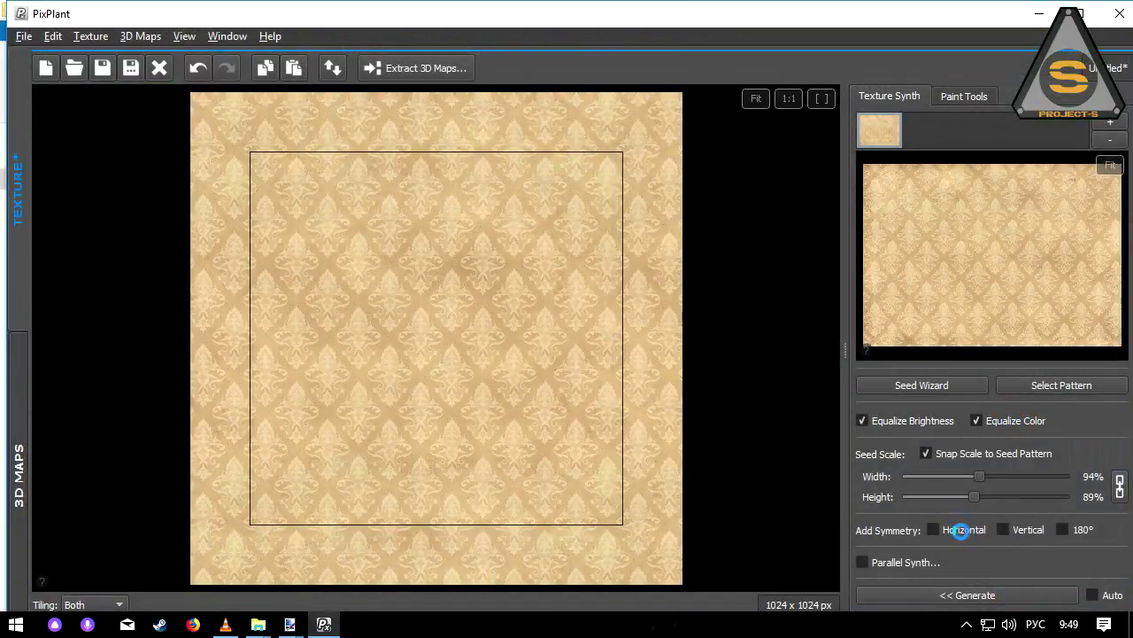
Turn on horizontal and vertical symmetry and regenerate the wallpaper texture a few times
{"action": "left_click", "coordinate": [964, 536]}
{"action": "left_click", "coordinate": [1017, 532]}
{"action": "left_click", "coordinate": [1024, 593]}
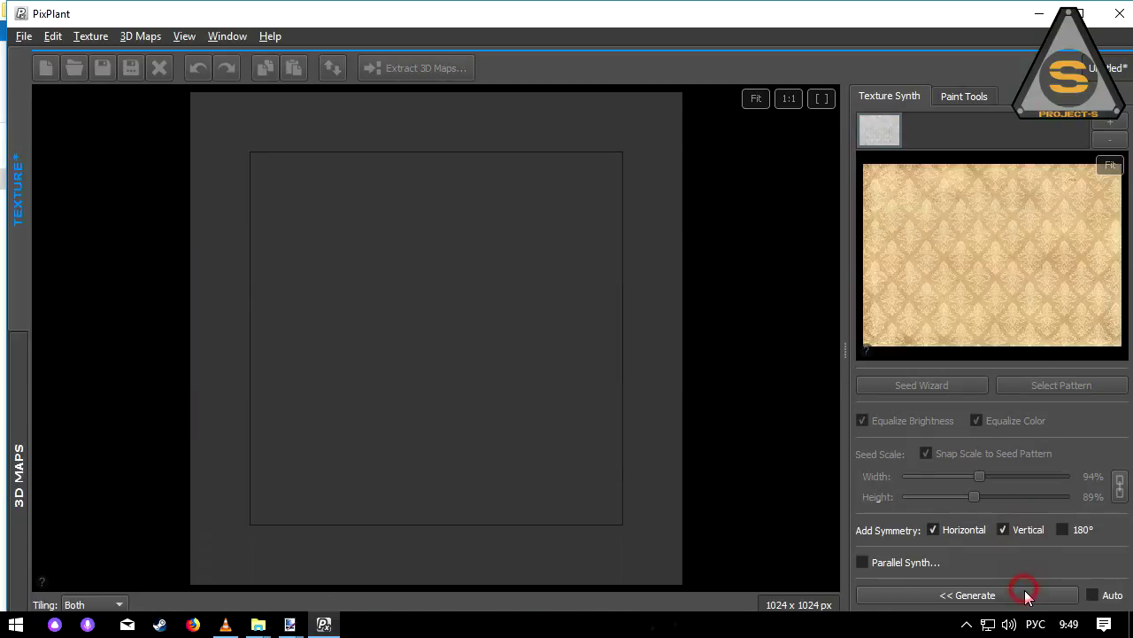
{"action": "left_click", "coordinate": [1025, 594]}
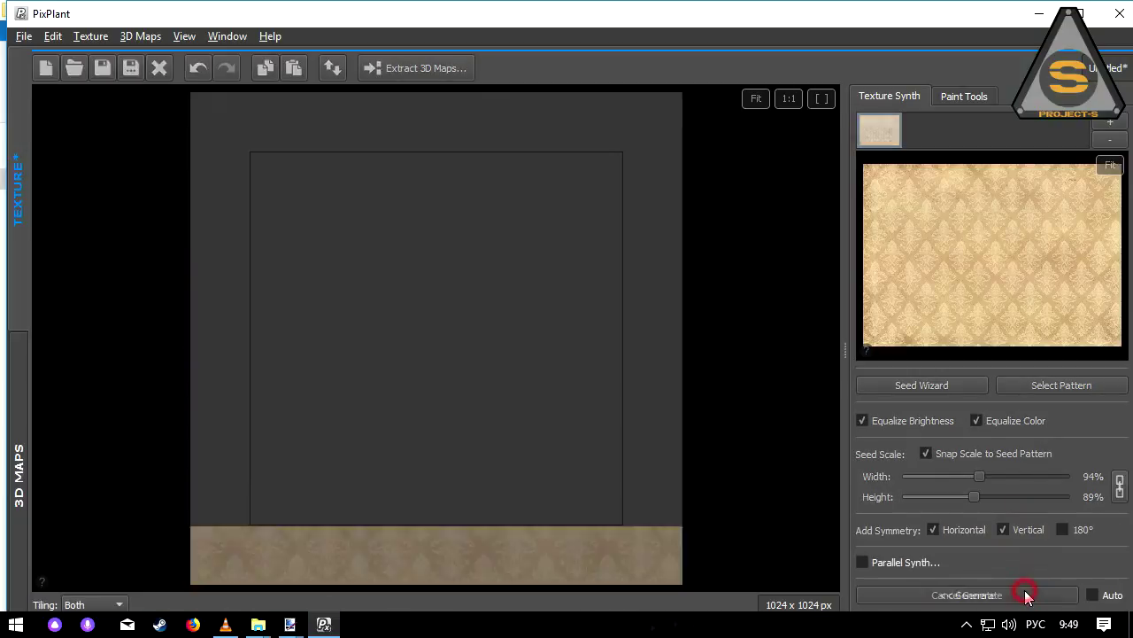
{"action": "left_click", "coordinate": [980, 595]}
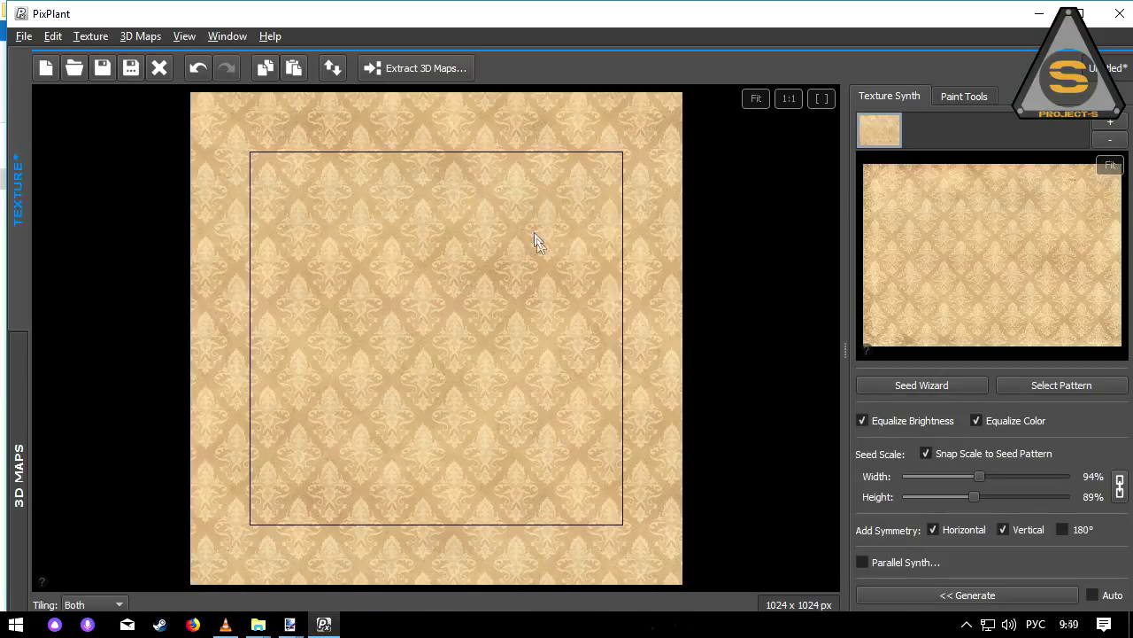
Clone-paint over the blemish near the wallpaper's centre
{"action": "left_click", "coordinate": [963, 99]}
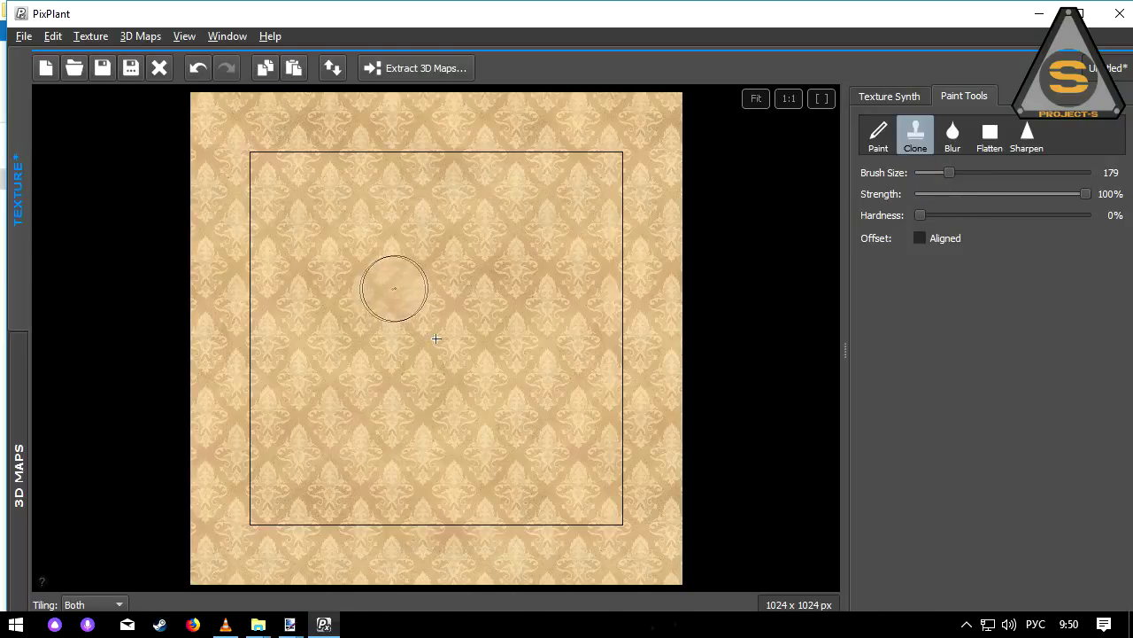
{"action": "left_click", "coordinate": [498, 189], "text": "ctrl"}
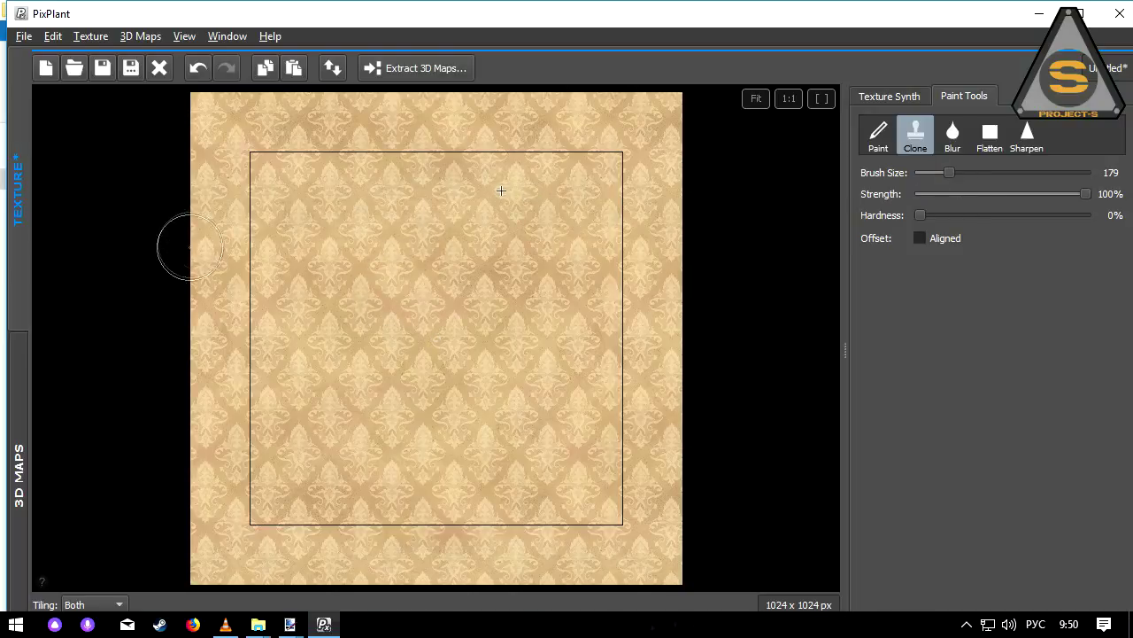
{"action": "left_click", "coordinate": [424, 379]}
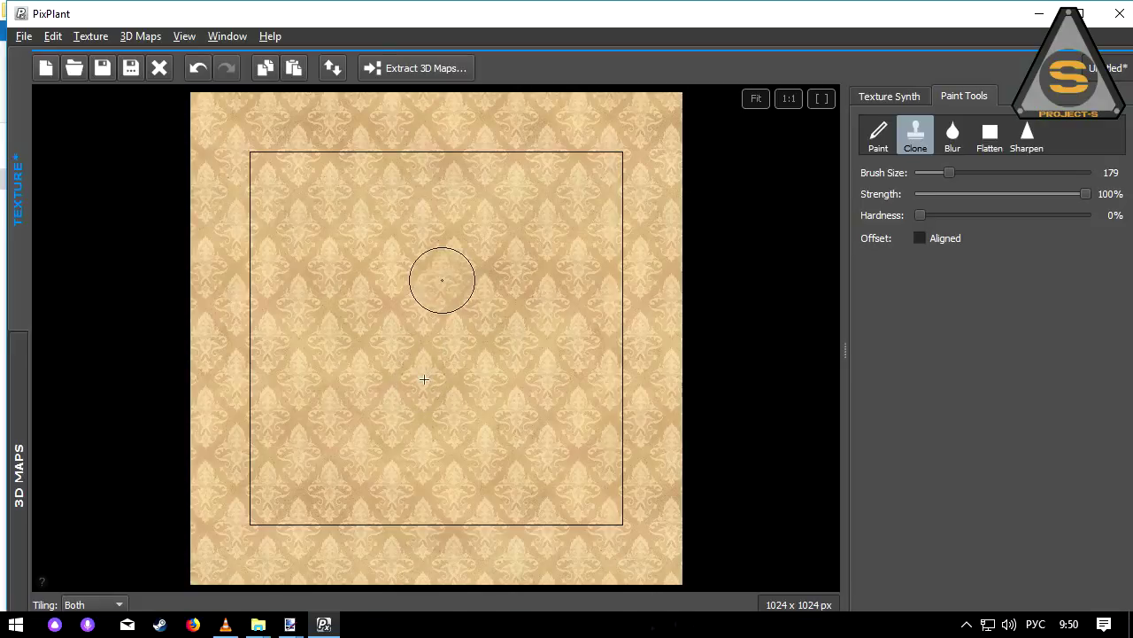
Extract diffuse, displacement/normal and specular maps, then disable displacement in the 3D preview
{"action": "left_click", "coordinate": [450, 72]}
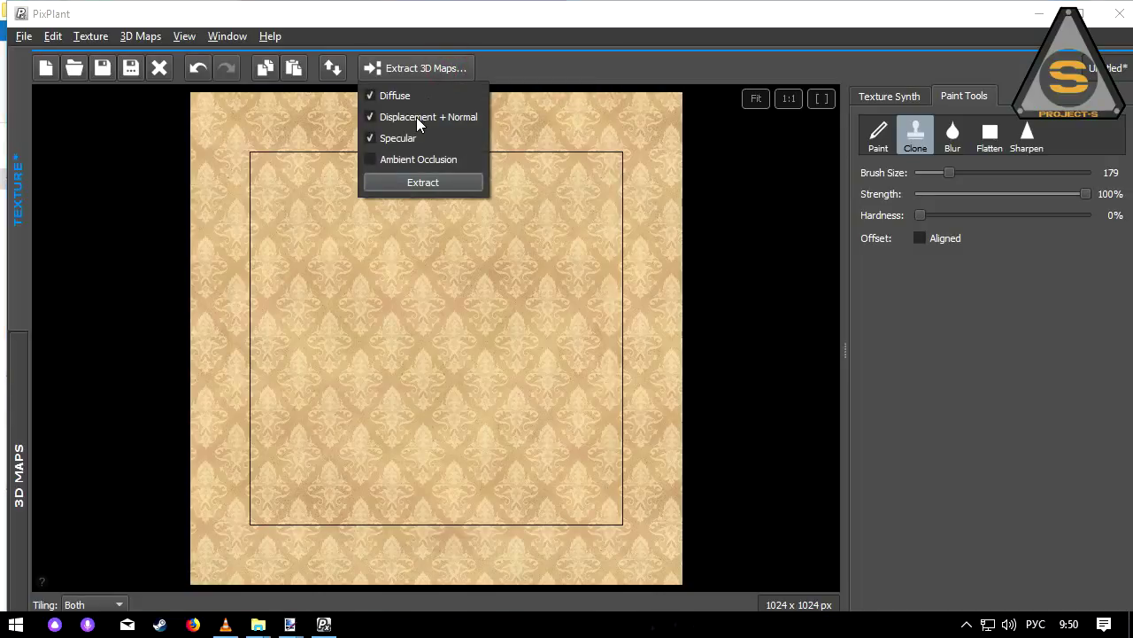
{"action": "left_click", "coordinate": [418, 181]}
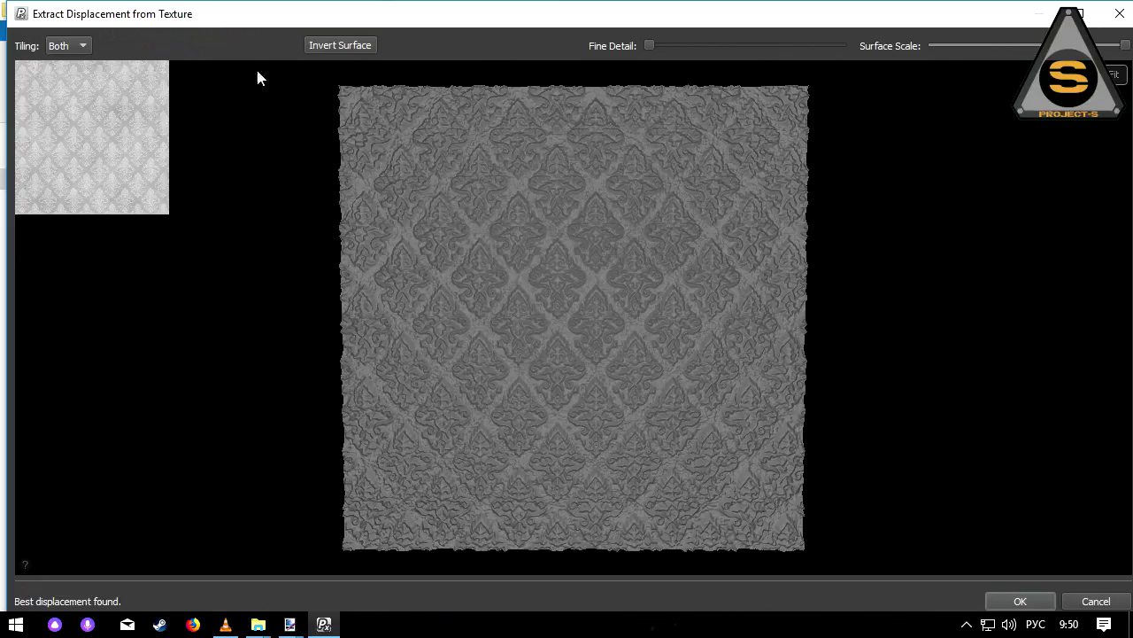
{"action": "left_click", "coordinate": [1020, 602]}
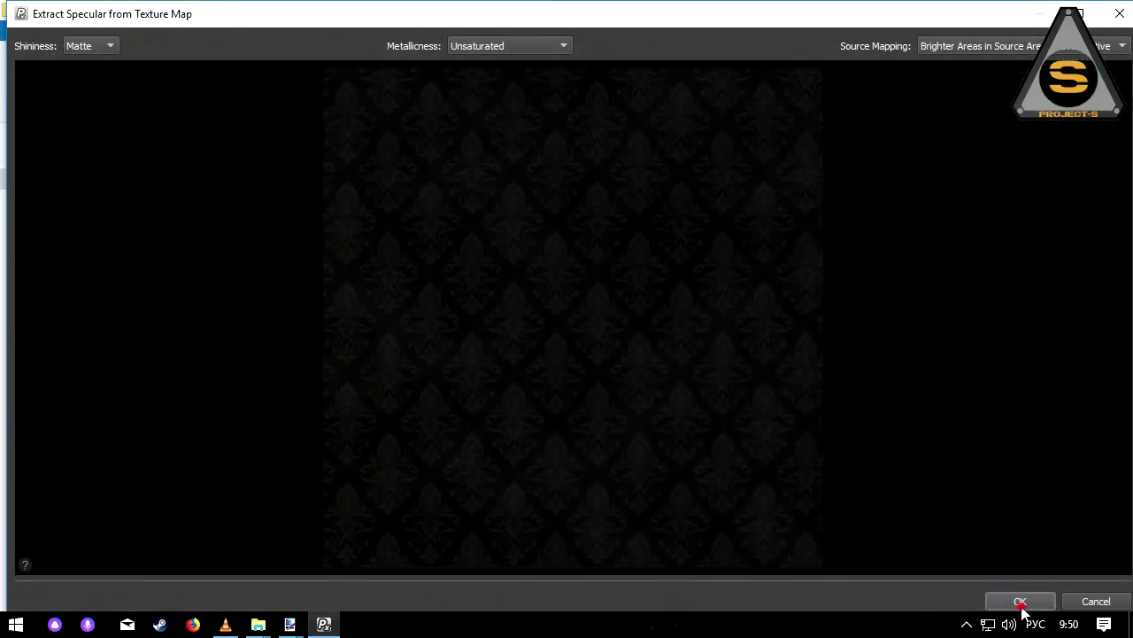
{"action": "left_click", "coordinate": [1020, 602]}
{"action": "left_click", "coordinate": [106, 64]}
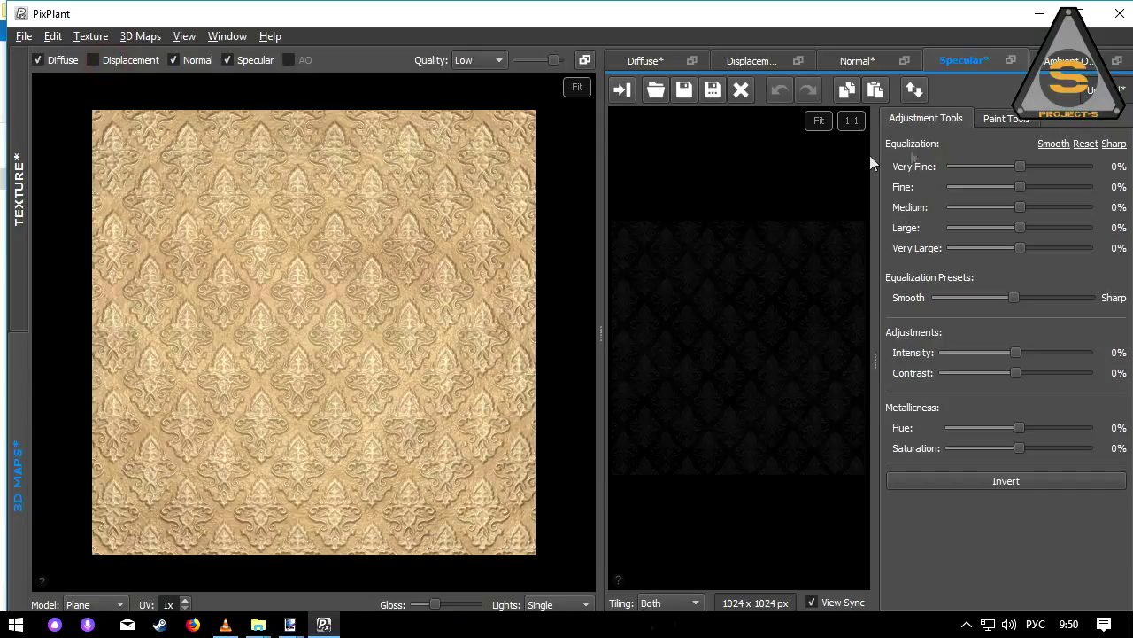
Lower the normal map's displacement range to flatten the relief, tilting the preview plane
{"action": "left_click", "coordinate": [854, 60]}
{"action": "left_click_drag", "start_coordinate": [1099, 359], "coordinate": [977, 359]}
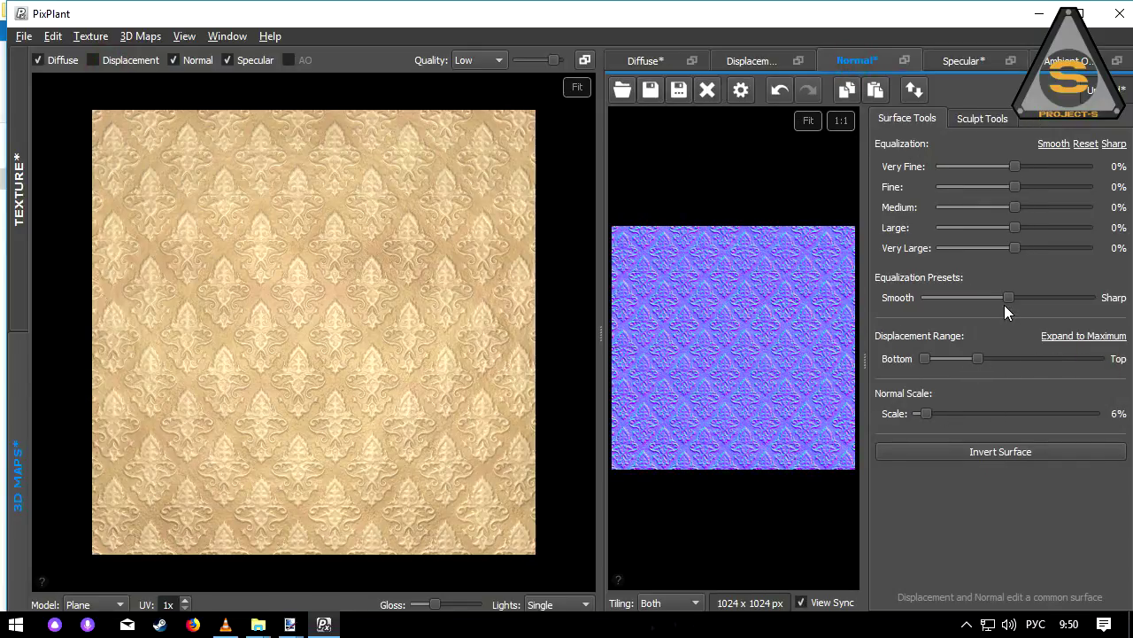
{"action": "mouse_move", "coordinate": [354, 296]}
{"action": "left_mouse_down"}
{"action": "mouse_move", "coordinate": [366, 304]}
{"action": "mouse_move", "coordinate": [354, 318]}
{"action": "left_mouse_up"}
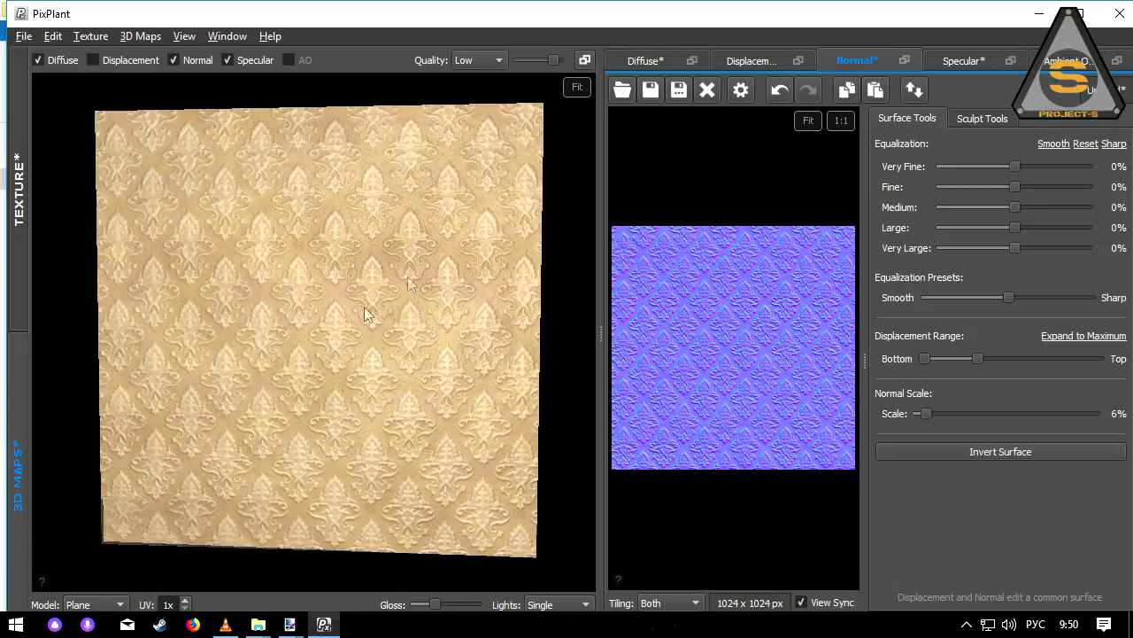
Test the specular map's contrast, keeping it near 0% for a dark, faint damask pattern
{"action": "left_click", "coordinate": [960, 62]}
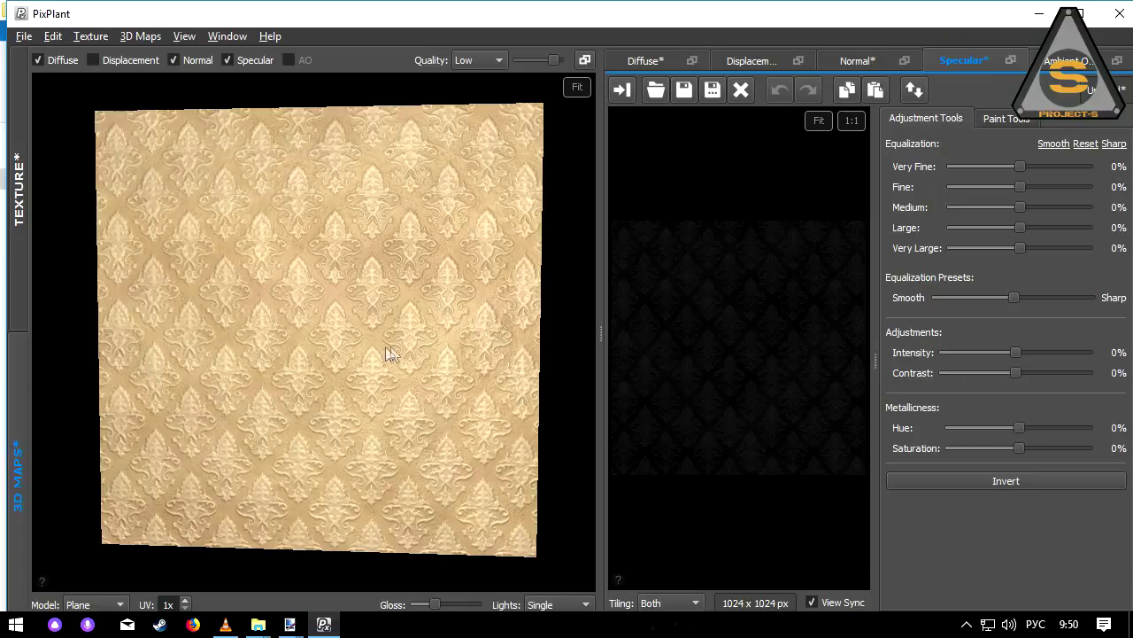
{"action": "scroll", "coordinate": [387, 348], "scroll_direction": "up", "scroll_amount": 3}
{"action": "scroll", "coordinate": [387, 348], "scroll_direction": "up", "scroll_amount": 2}
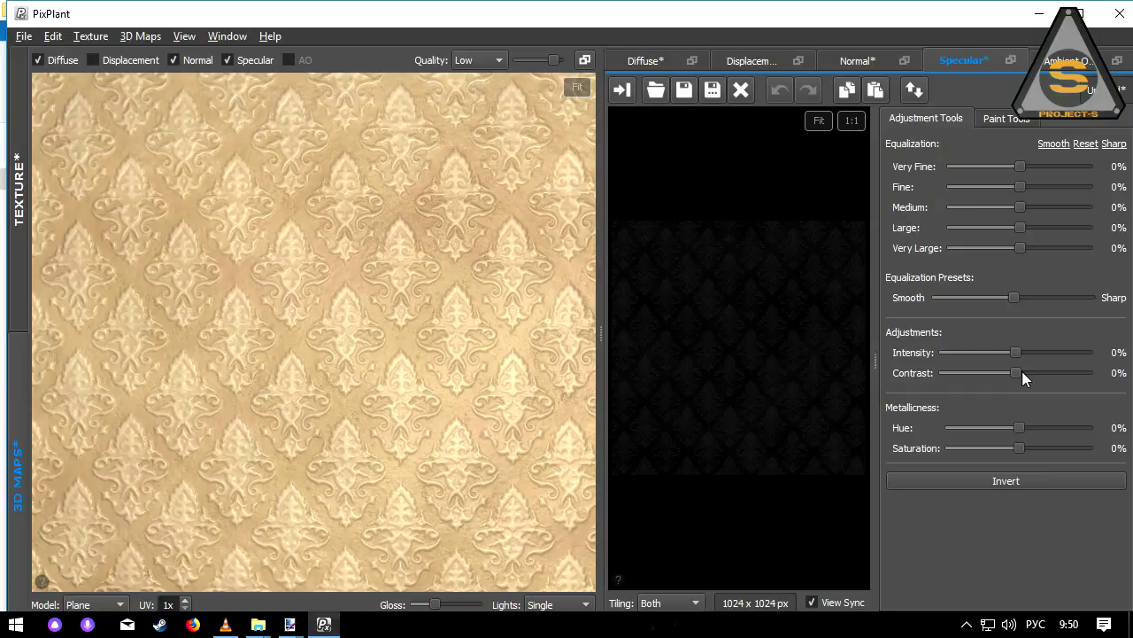
{"action": "mouse_move", "coordinate": [1018, 378]}
{"action": "left_mouse_down"}
{"action": "mouse_move", "coordinate": [1075, 376]}
{"action": "mouse_move", "coordinate": [1020, 372]}
{"action": "left_mouse_up"}
{"action": "left_click", "coordinate": [646, 60]}
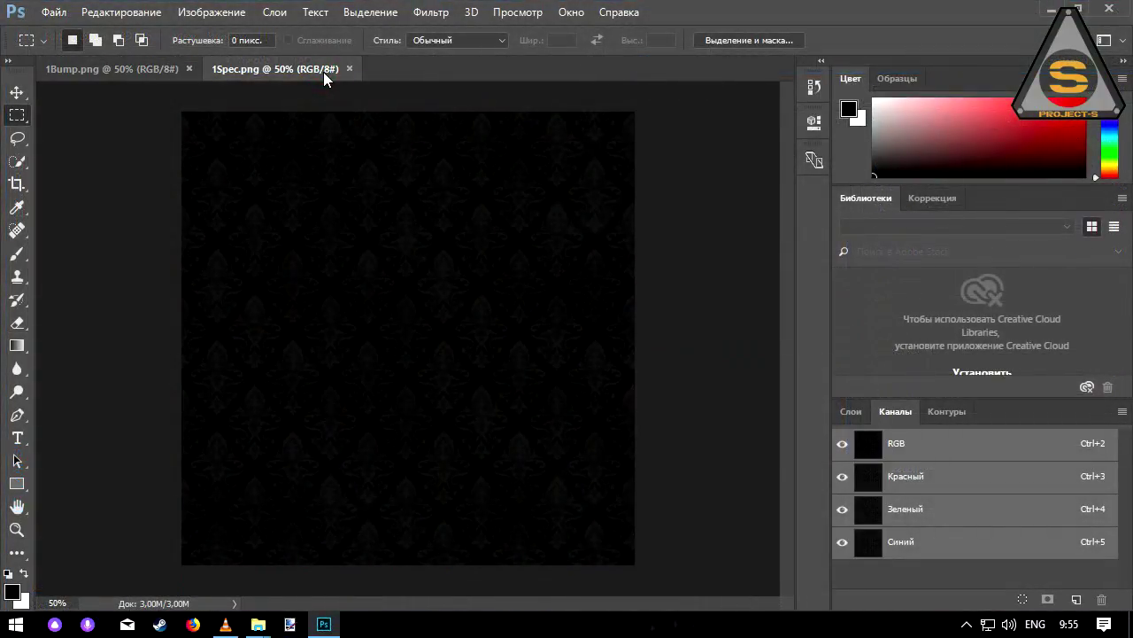
Paste the 1Spec image into a new Alpha 1 channel of the 1Bump document
{"action": "left_click", "coordinate": [146, 70]}
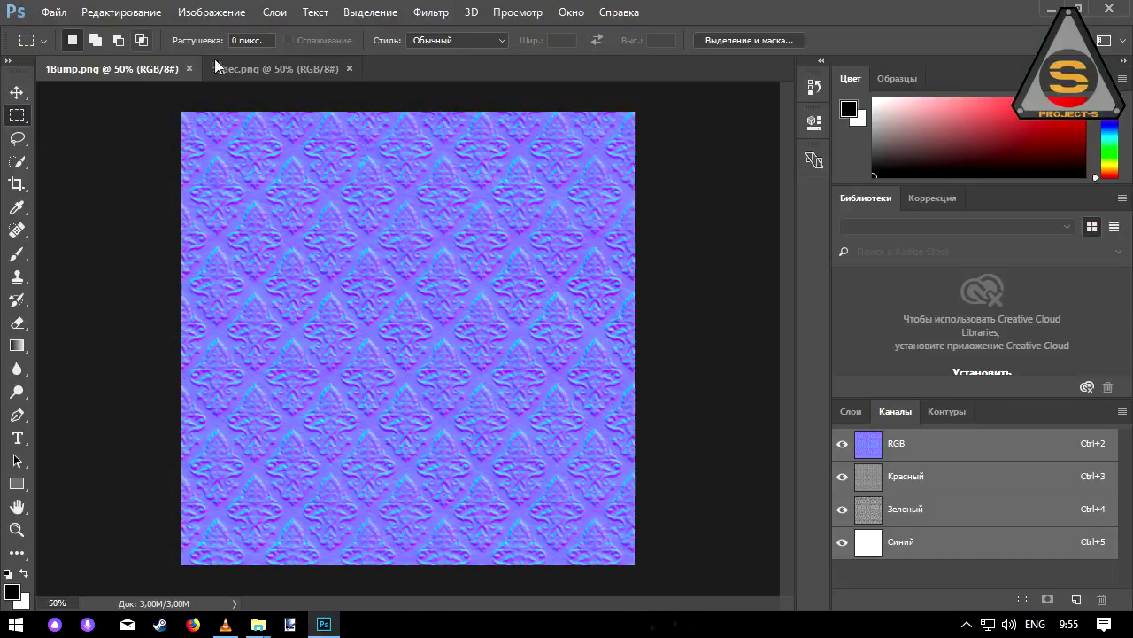
{"action": "left_click", "coordinate": [239, 70]}
{"action": "left_click", "coordinate": [711, 236]}
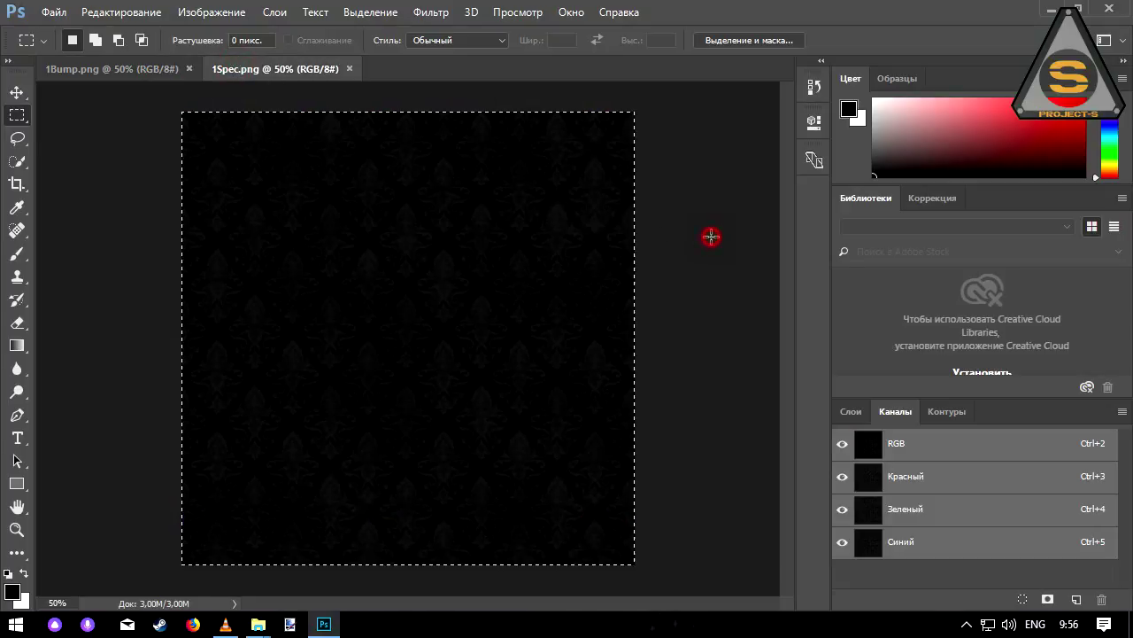
{"action": "left_click", "coordinate": [151, 69]}
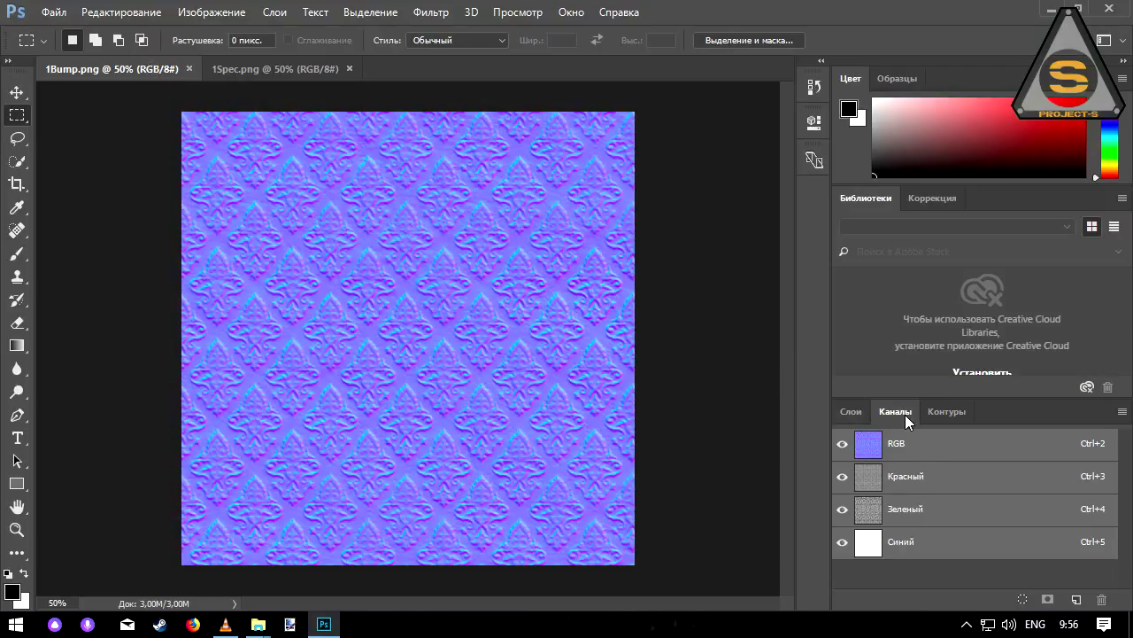
{"action": "left_click", "coordinate": [1078, 601]}
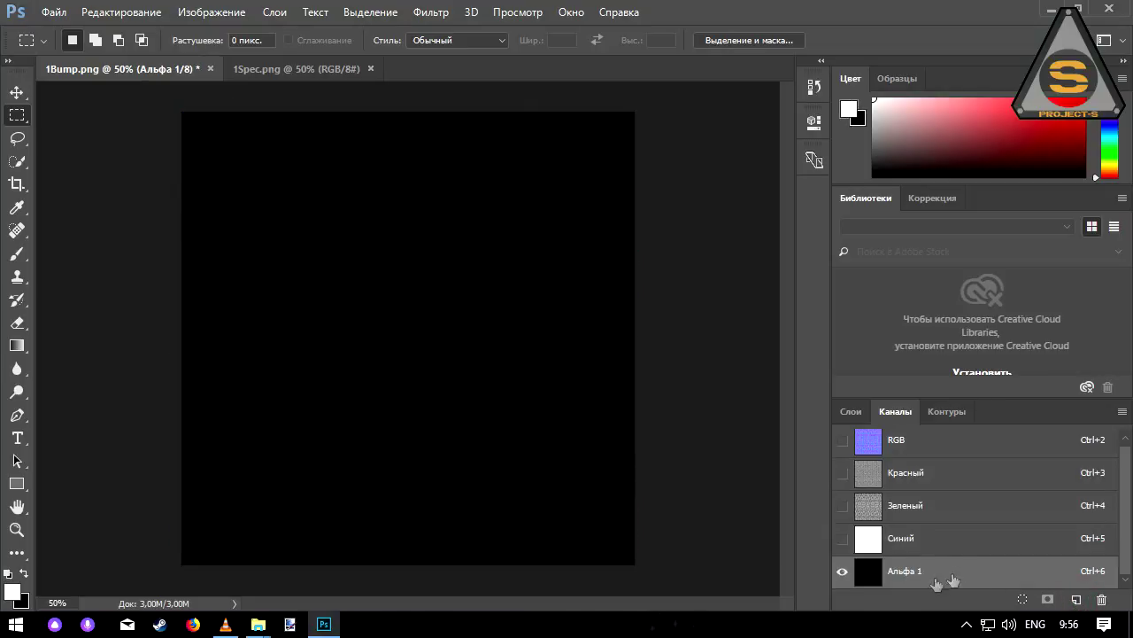
{"action": "key", "text": "ctrl+v"}
{"action": "left_click", "coordinate": [842, 439]}
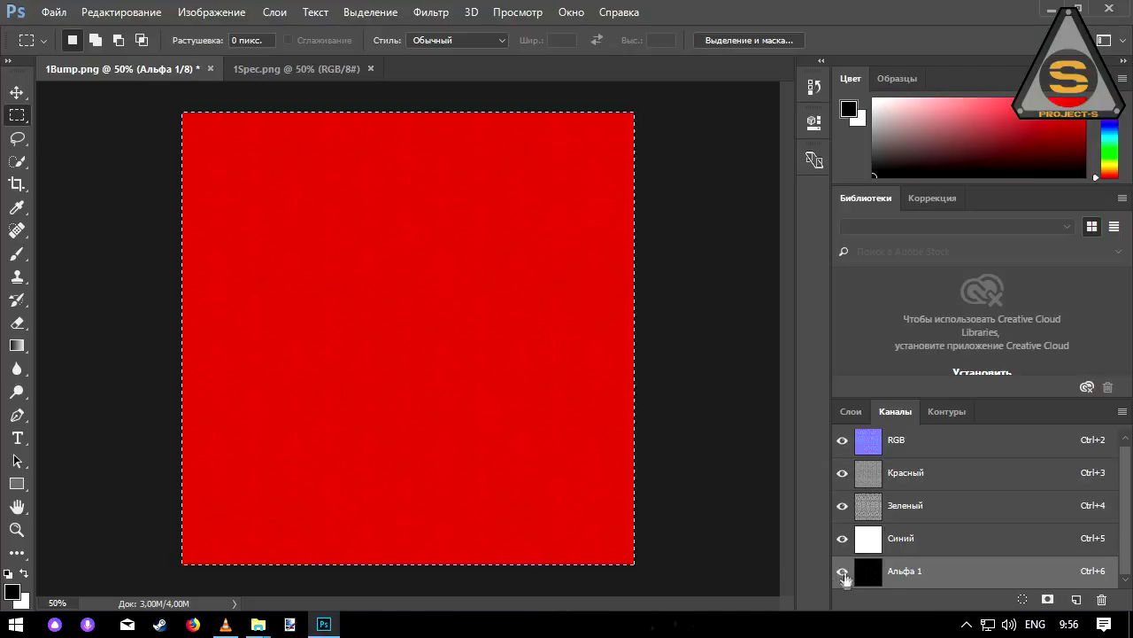
{"action": "left_click", "coordinate": [842, 571]}
Save the bump map as 1Bump.tga in Targa format with its alpha channel
{"action": "left_click", "coordinate": [53, 12]}
{"action": "left_click", "coordinate": [66, 204]}
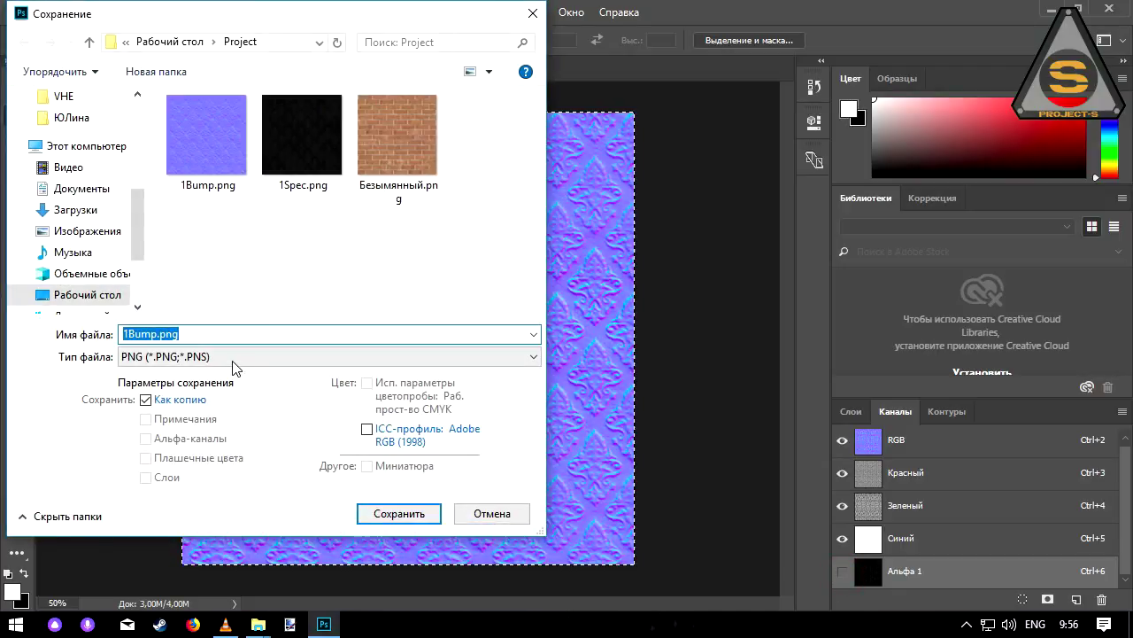
{"action": "left_click", "coordinate": [235, 358]}
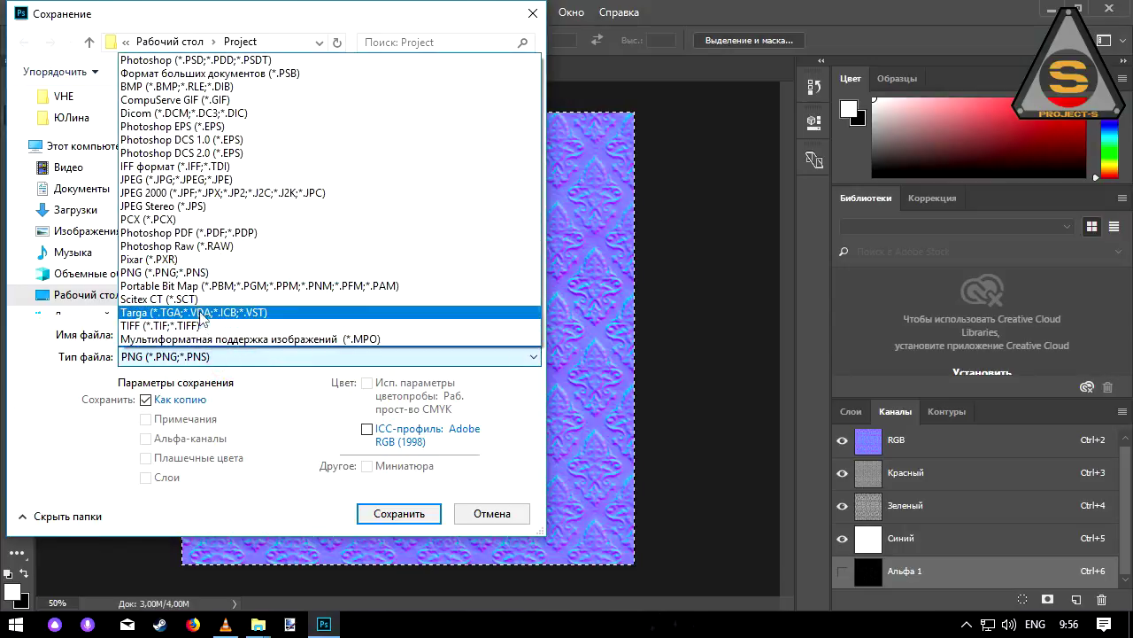
{"action": "left_click", "coordinate": [195, 312]}
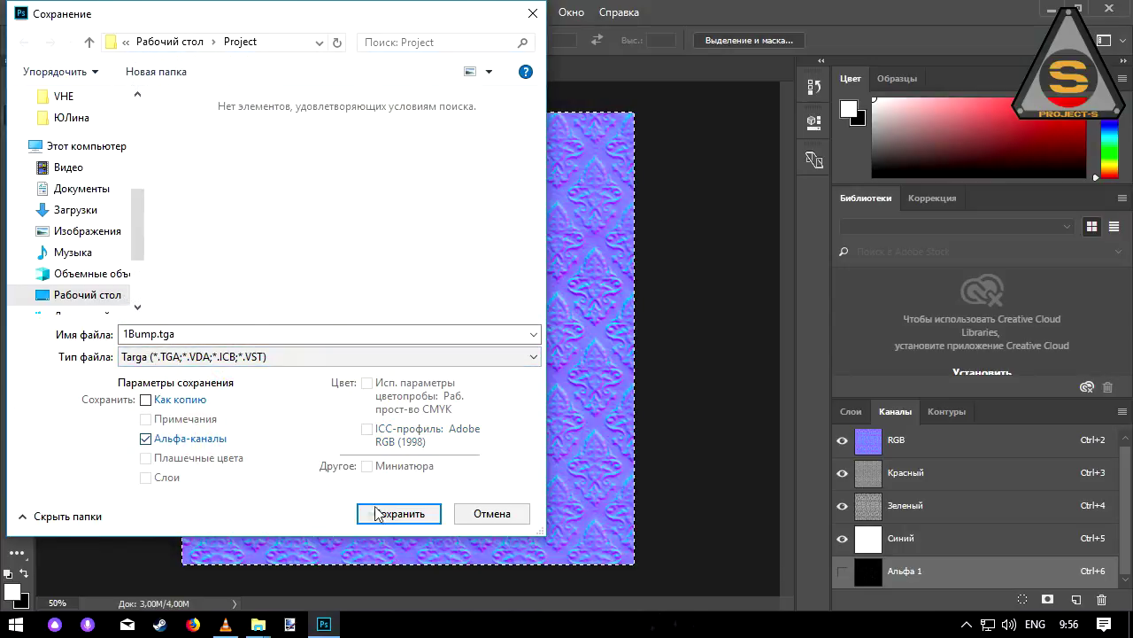
{"action": "left_click", "coordinate": [382, 512]}
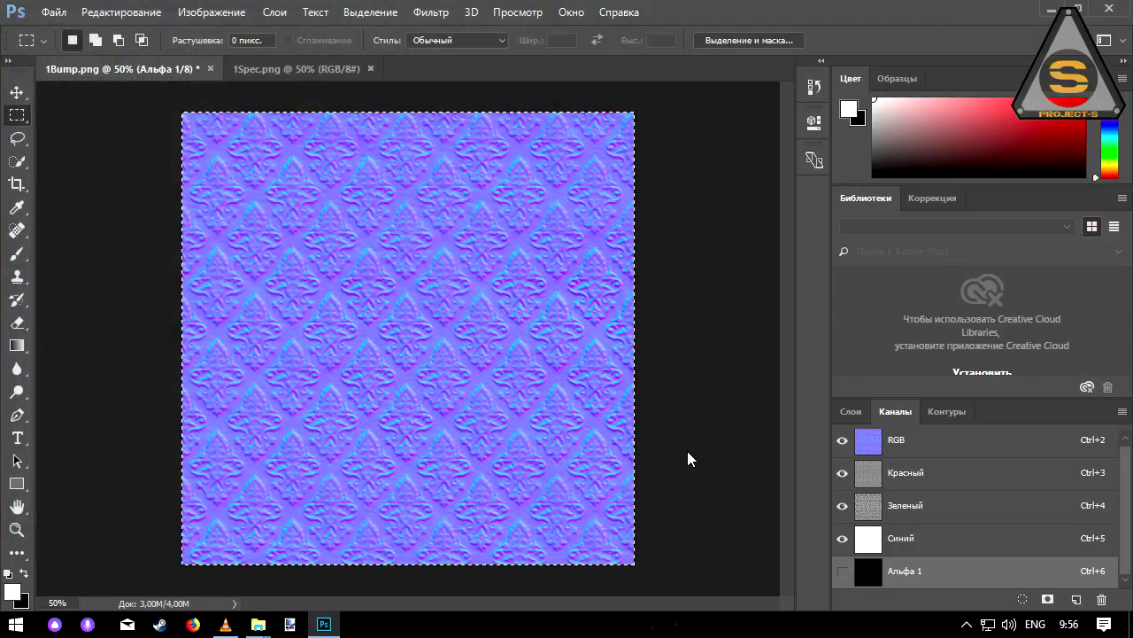
{"action": "left_click", "coordinate": [536, 221]}
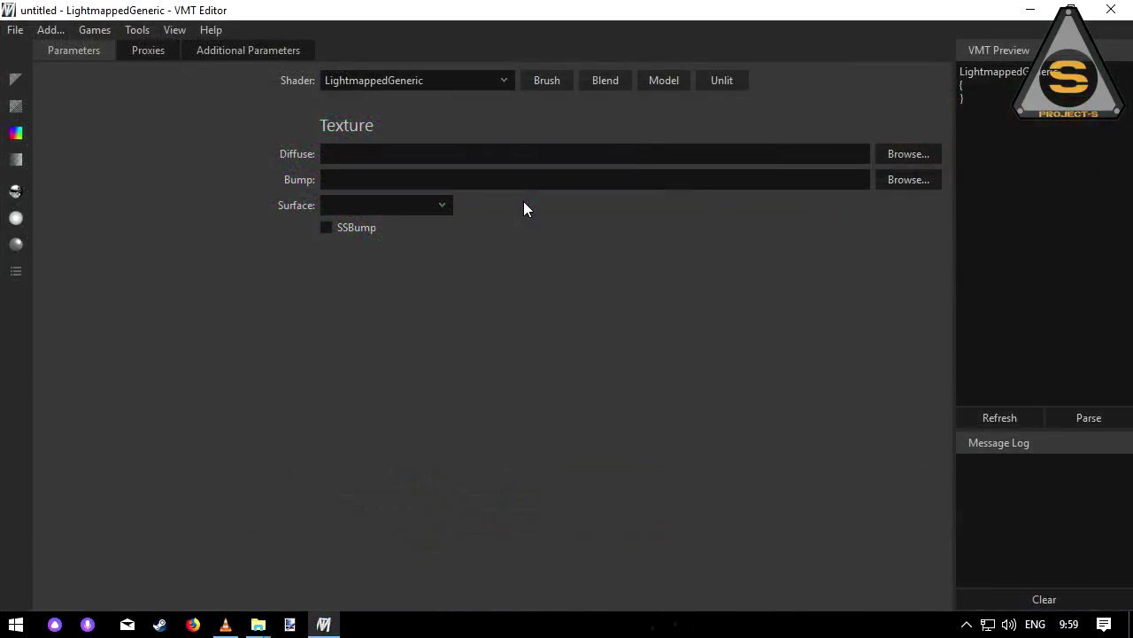
Convert the selected texture images to VTF with the Convert to VTF tool
{"action": "left_click", "coordinate": [139, 30]}
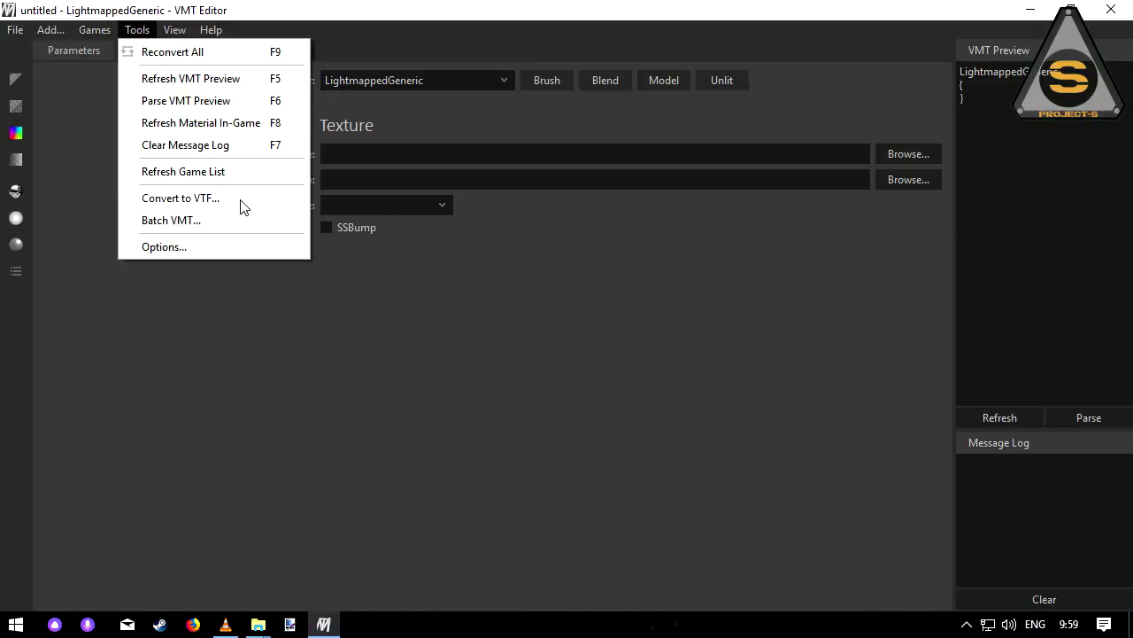
{"action": "left_click", "coordinate": [244, 201]}
{"action": "left_click", "coordinate": [327, 395]}
{"action": "left_click_drag", "start_coordinate": [632, 443], "coordinate": [386, 269]}
{"action": "left_click", "coordinate": [589, 464]}
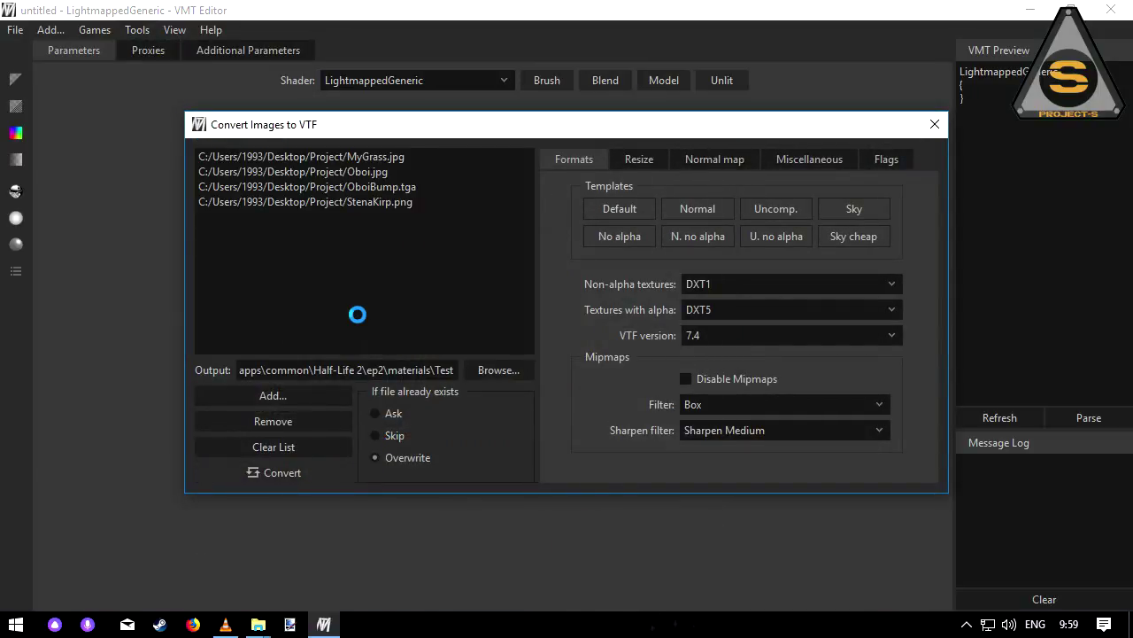
Set Oboi as the diffuse texture and OboiBump as the bump texture
{"action": "left_click", "coordinate": [929, 159]}
{"action": "double_click", "coordinate": [339, 146]}
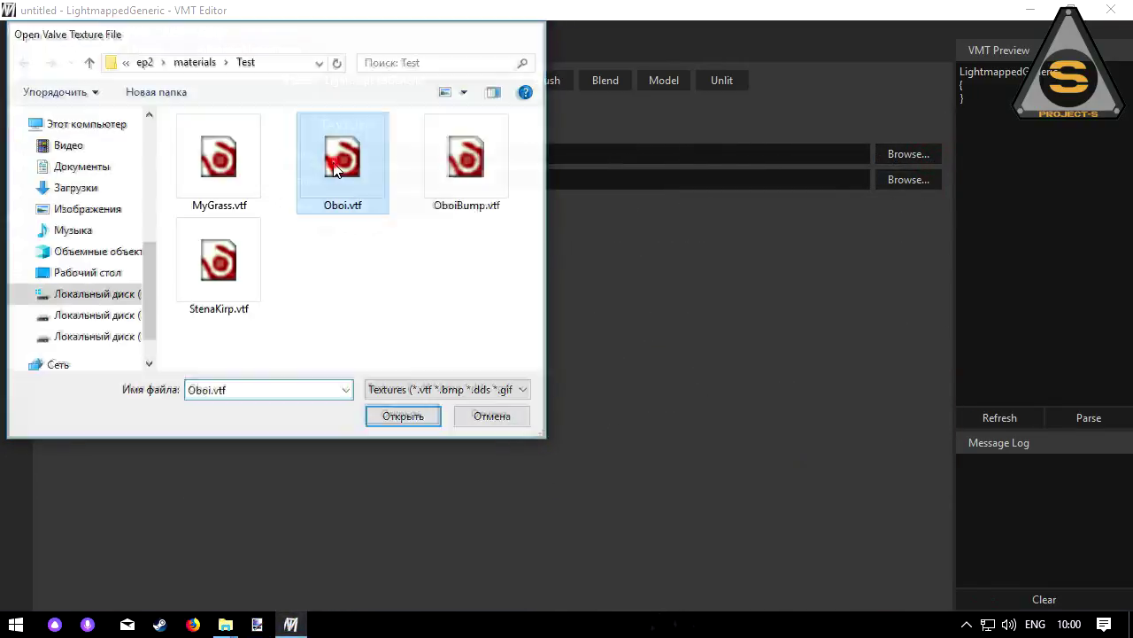
{"action": "left_click", "coordinate": [908, 180]}
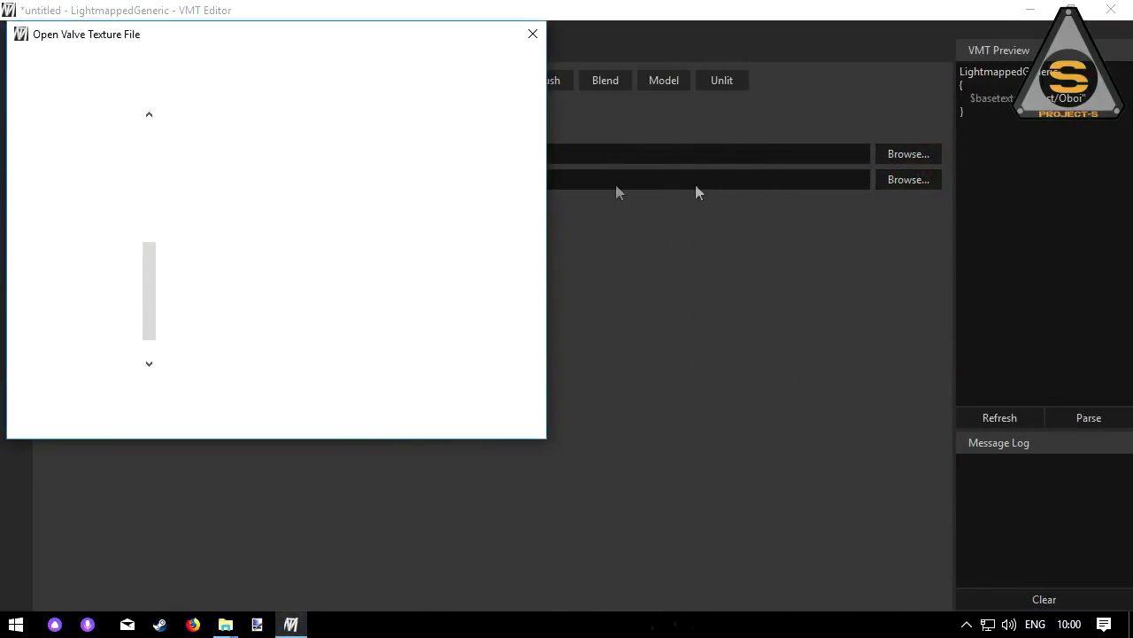
{"action": "double_click", "coordinate": [440, 181]}
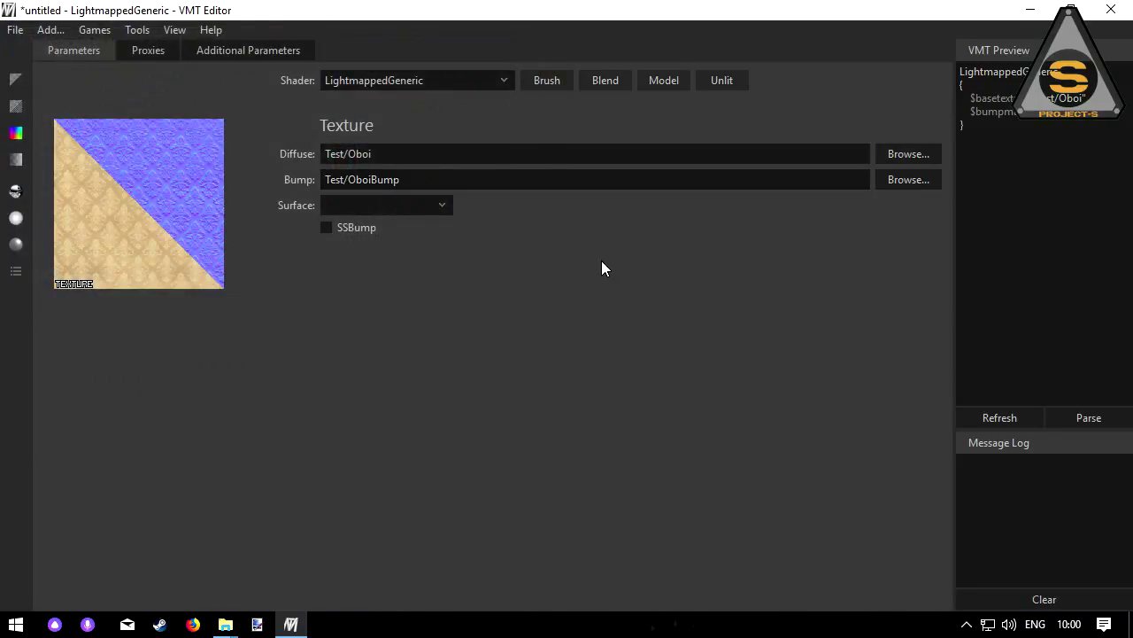
Enable cubemap reflections masked by the bump map's alpha
{"action": "left_click", "coordinate": [19, 193]}
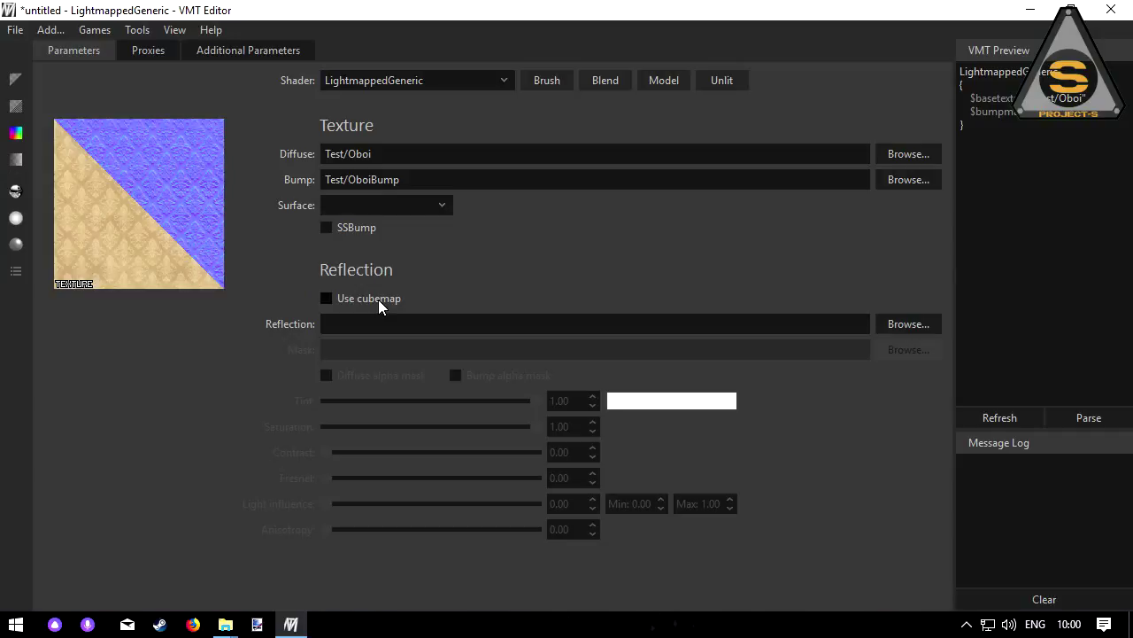
{"action": "left_click", "coordinate": [378, 300]}
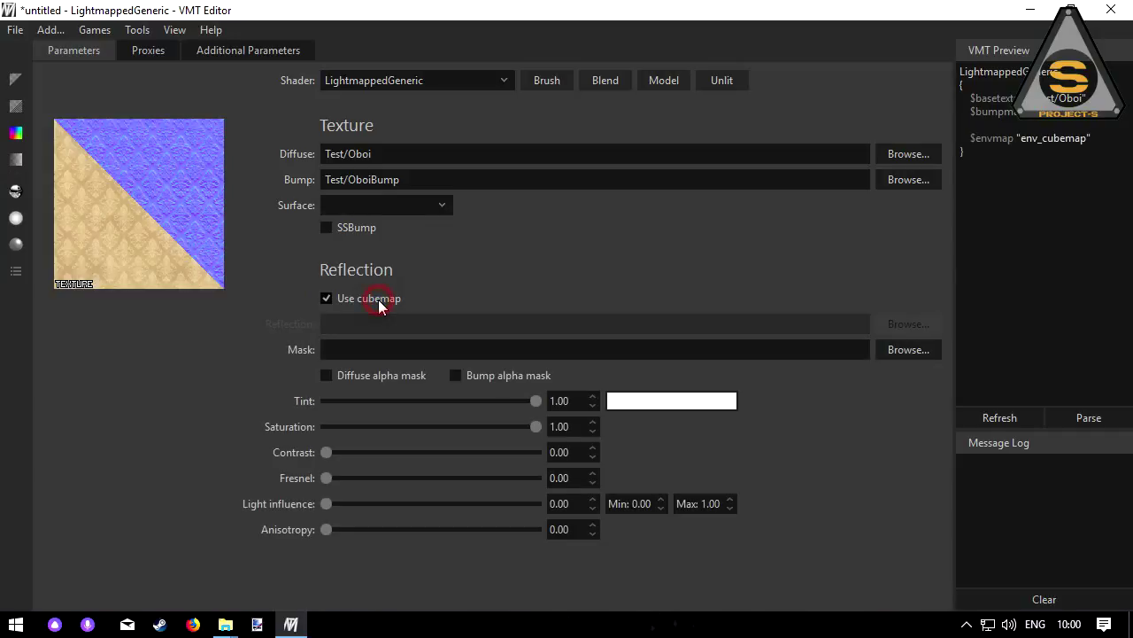
{"action": "left_click", "coordinate": [511, 377]}
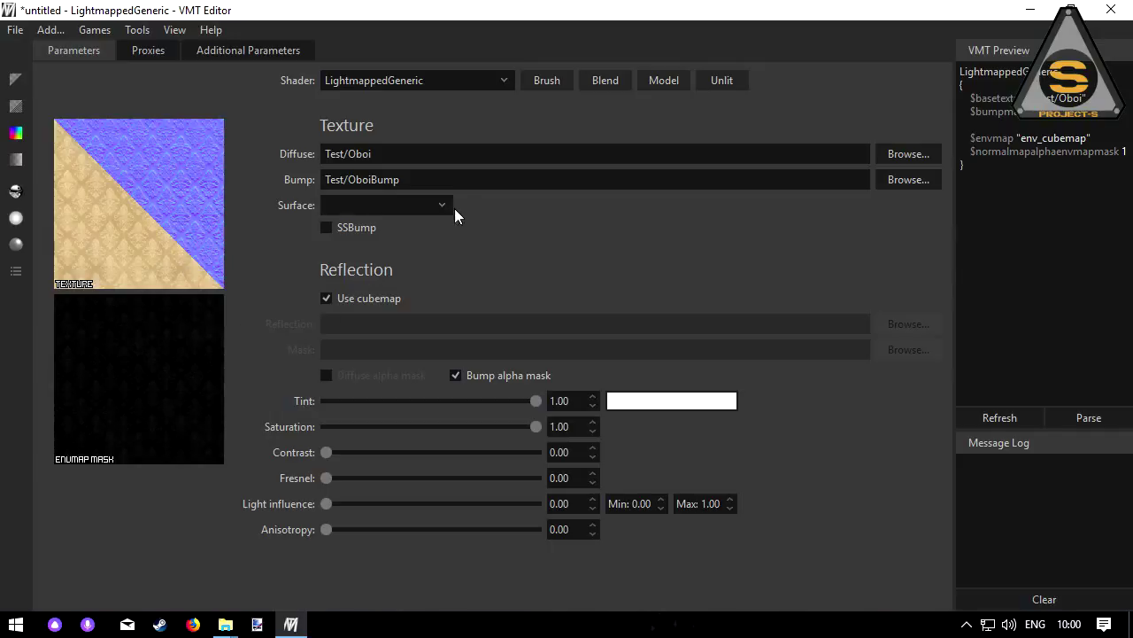
Save the material as Oboi.vmt in the materials/Test folder
{"action": "left_click", "coordinate": [15, 30]}
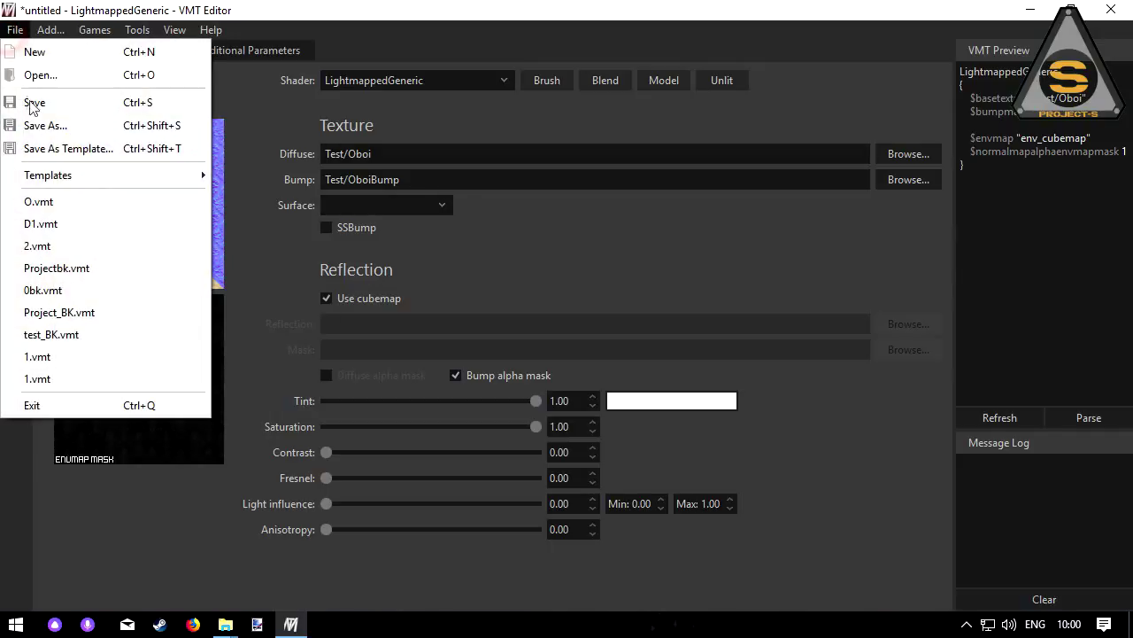
{"action": "left_click", "coordinate": [40, 115]}
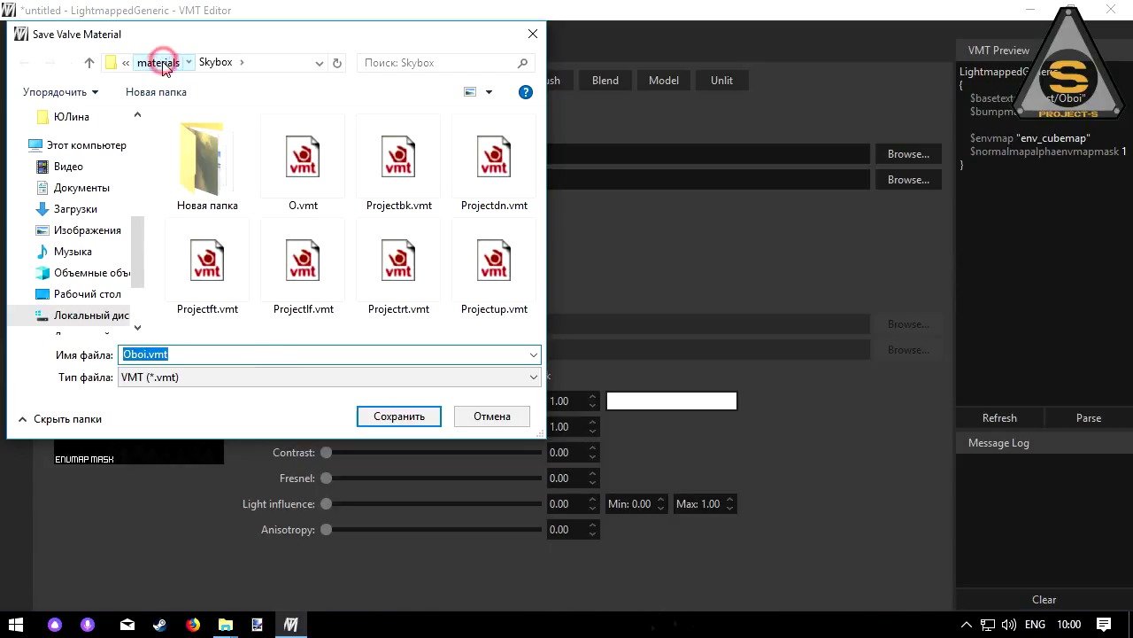
{"action": "left_click", "coordinate": [159, 62]}
{"action": "double_click", "coordinate": [191, 310]}
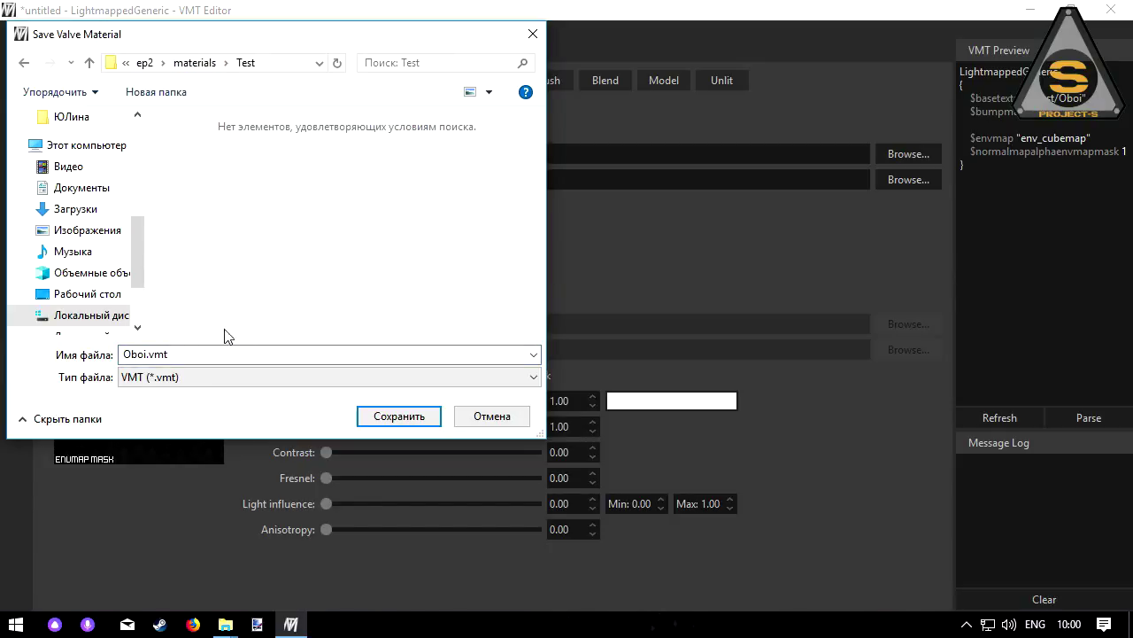
{"action": "left_click", "coordinate": [389, 417]}
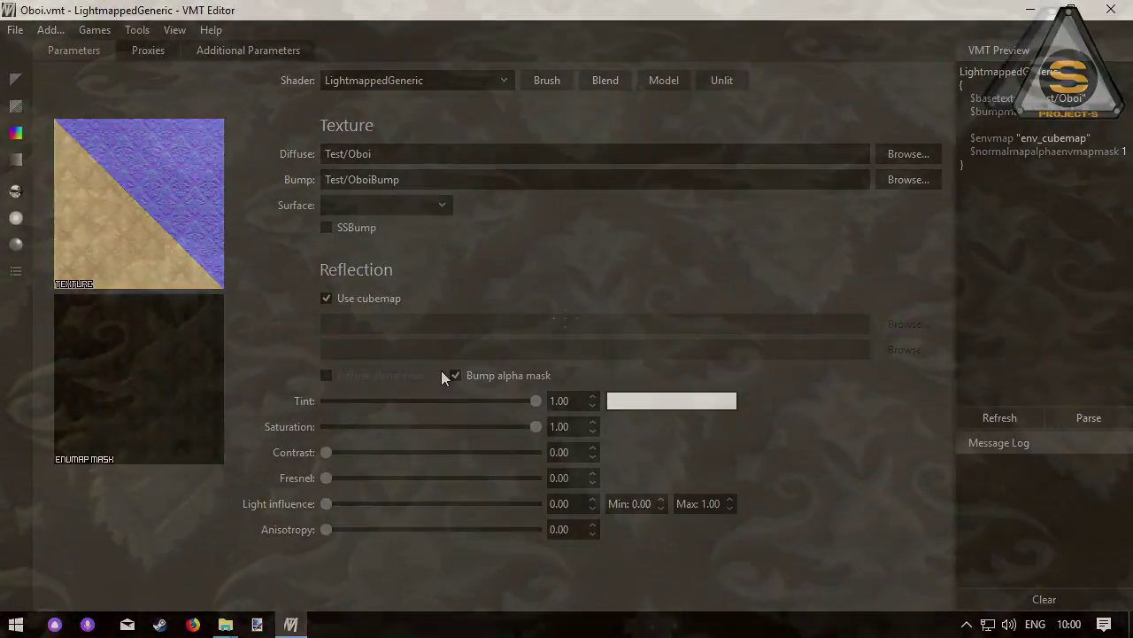